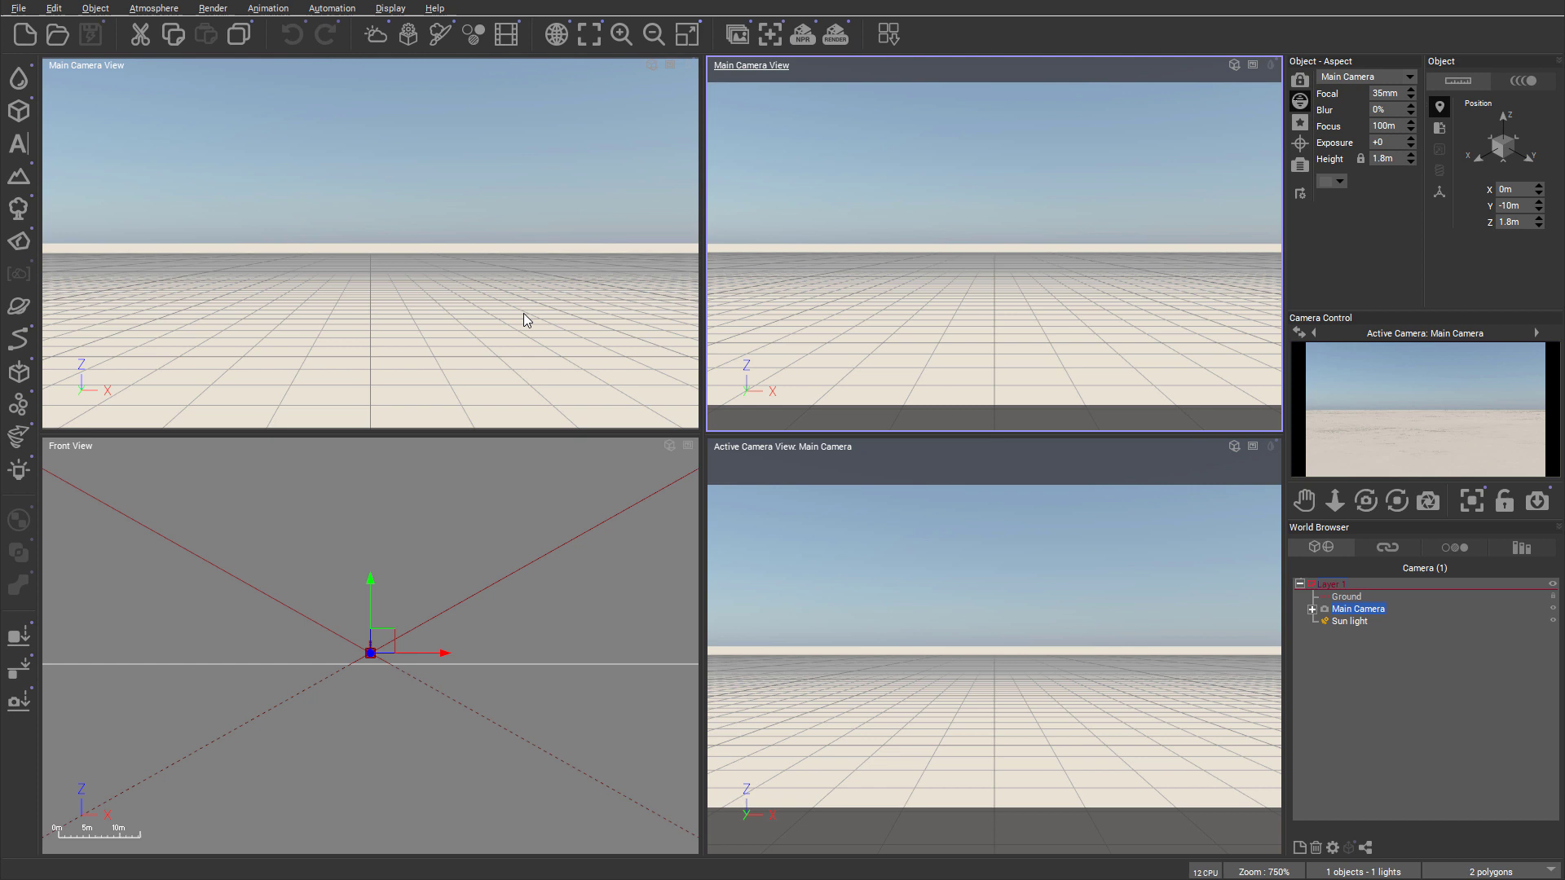
# Step: Switch the upper-left Main Camera viewport to Top View and the upper-right one to Side View
pyautogui.click(651, 63)
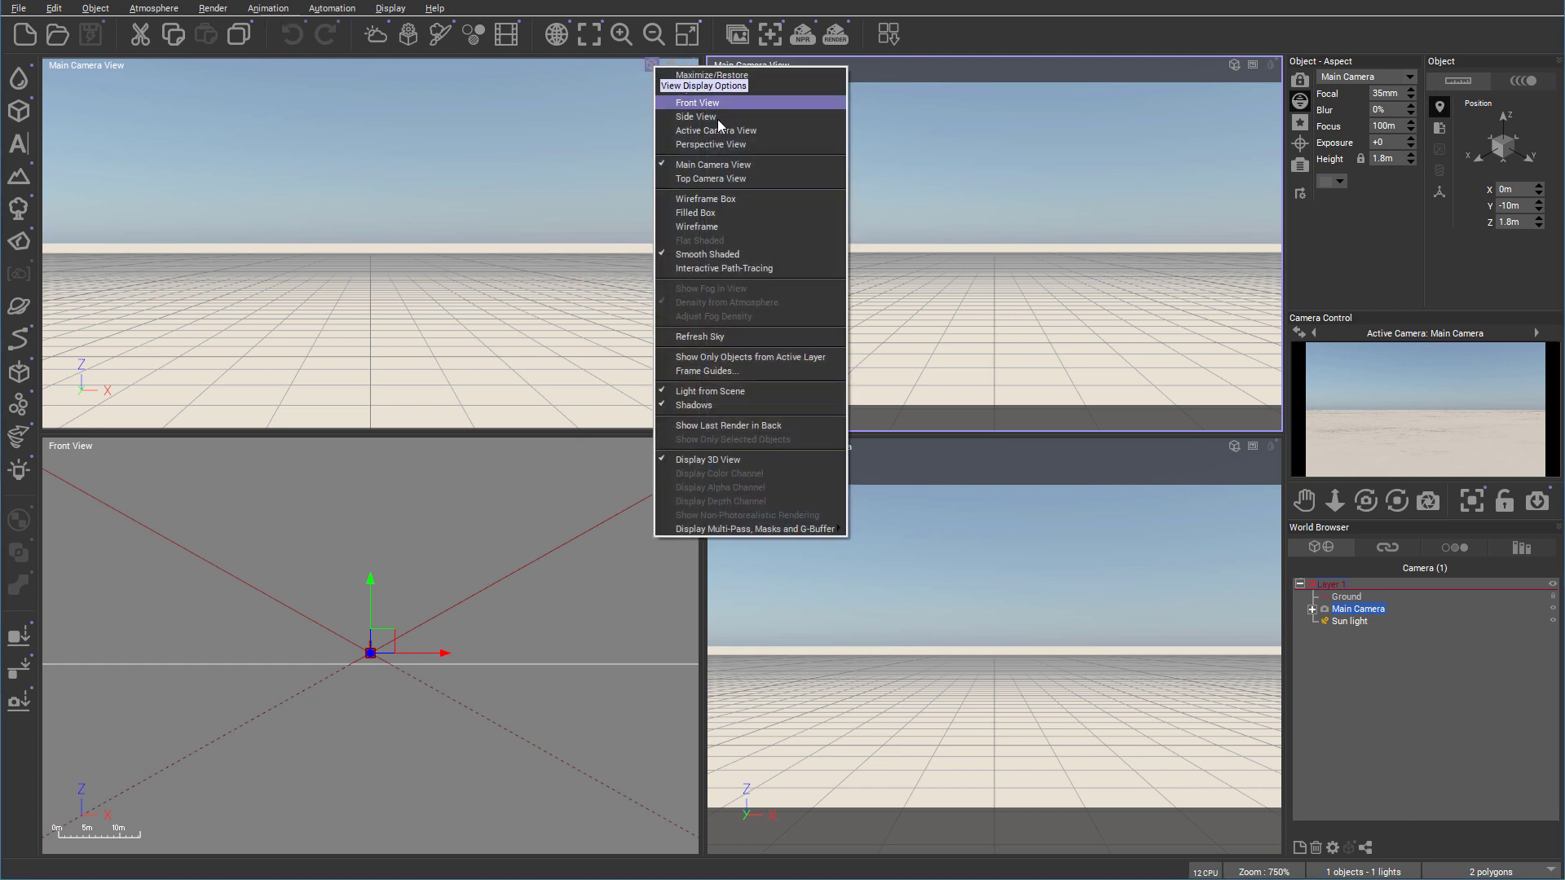
pyautogui.click(787, 88)
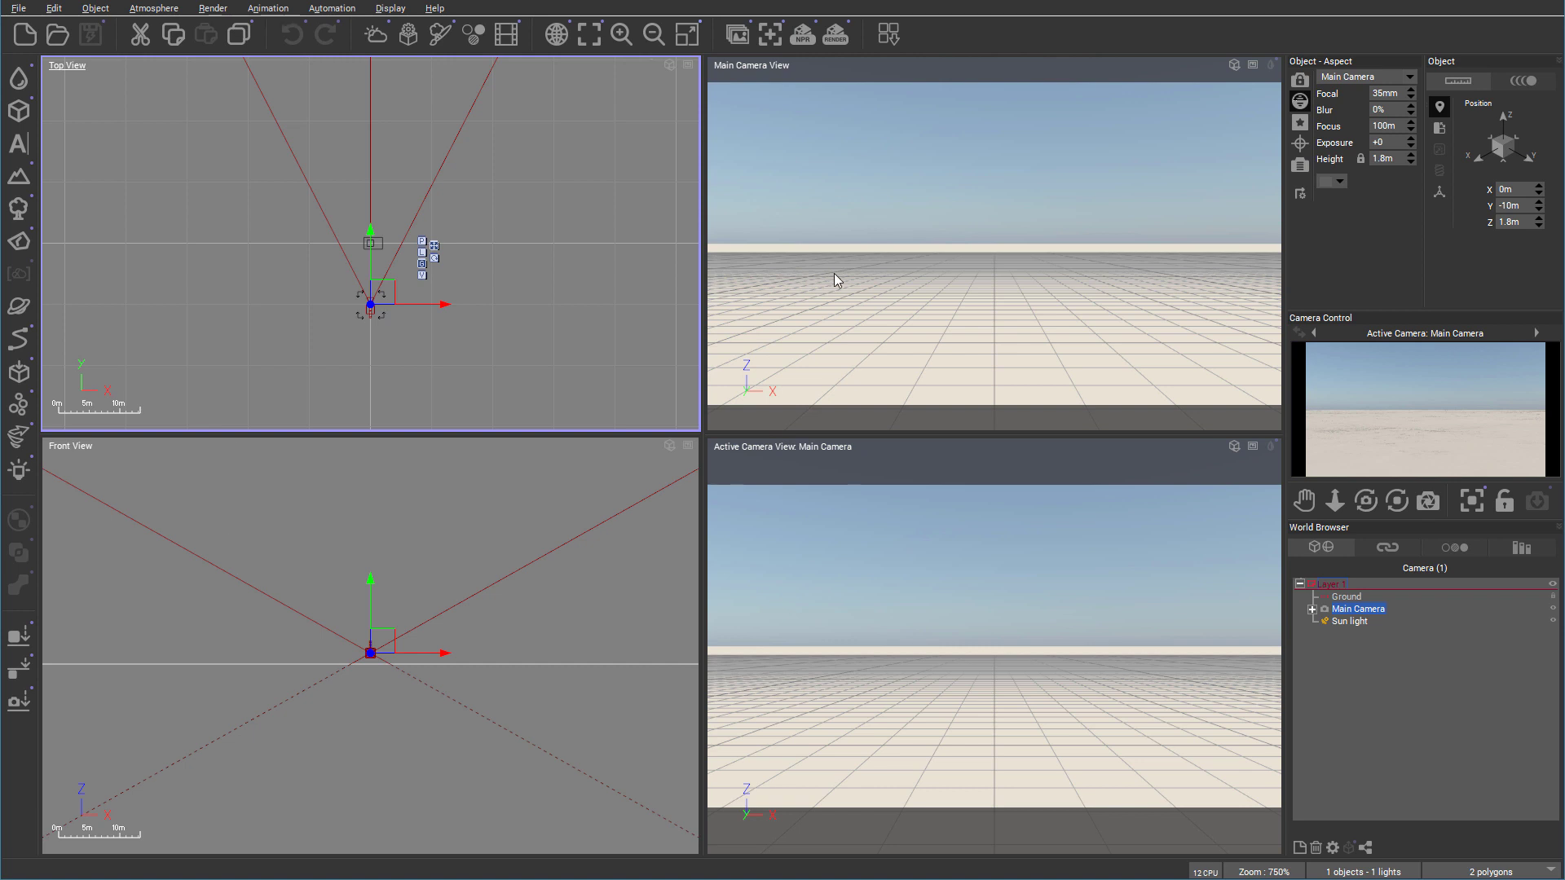
pyautogui.click(1236, 65)
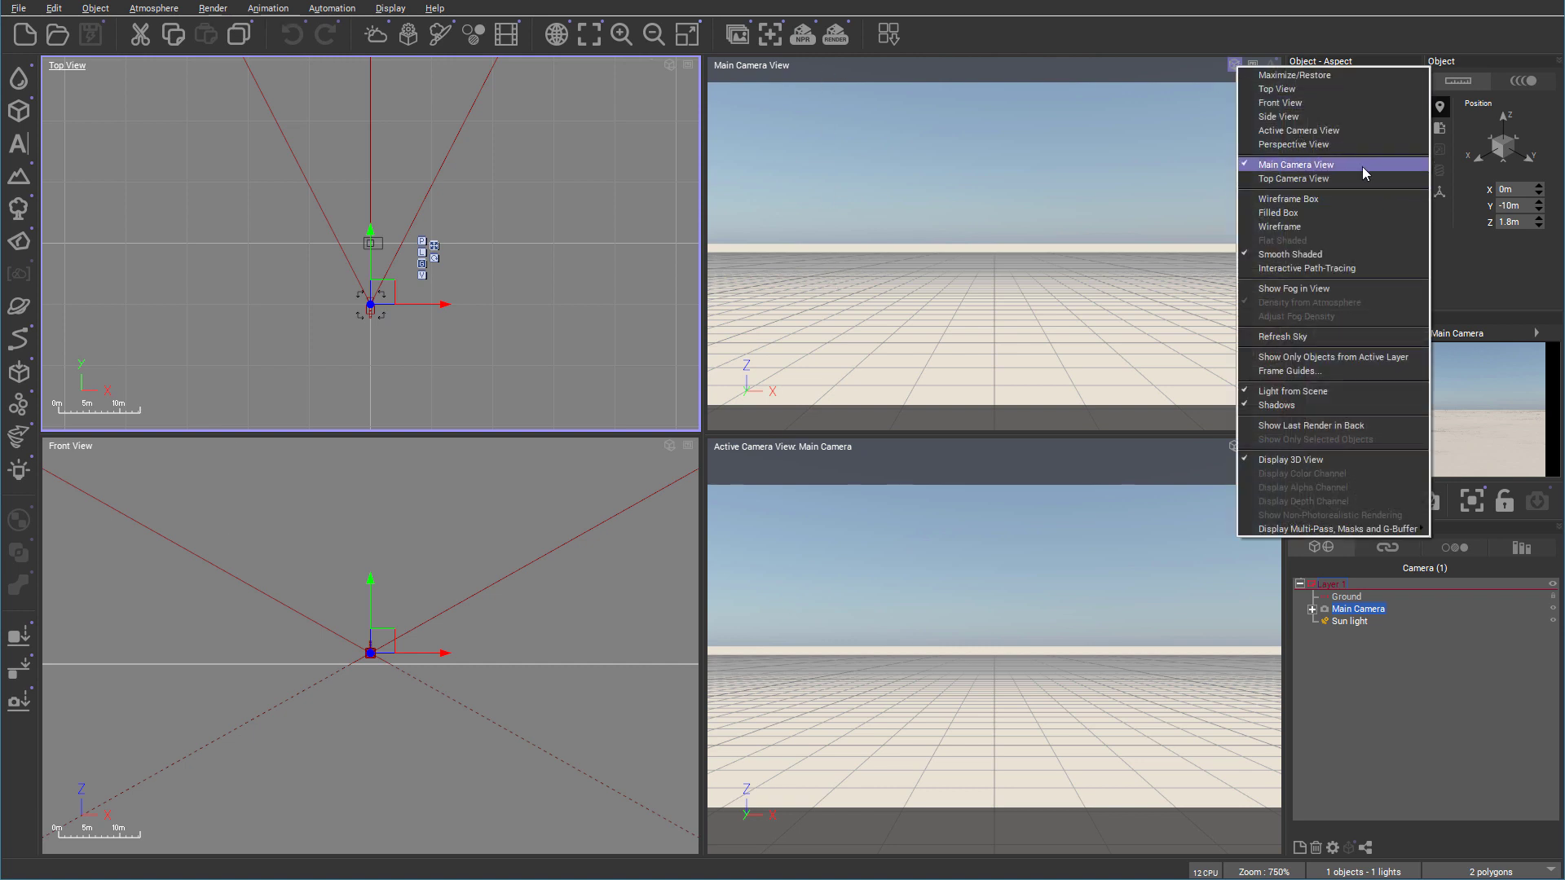
pyautogui.click(1337, 116)
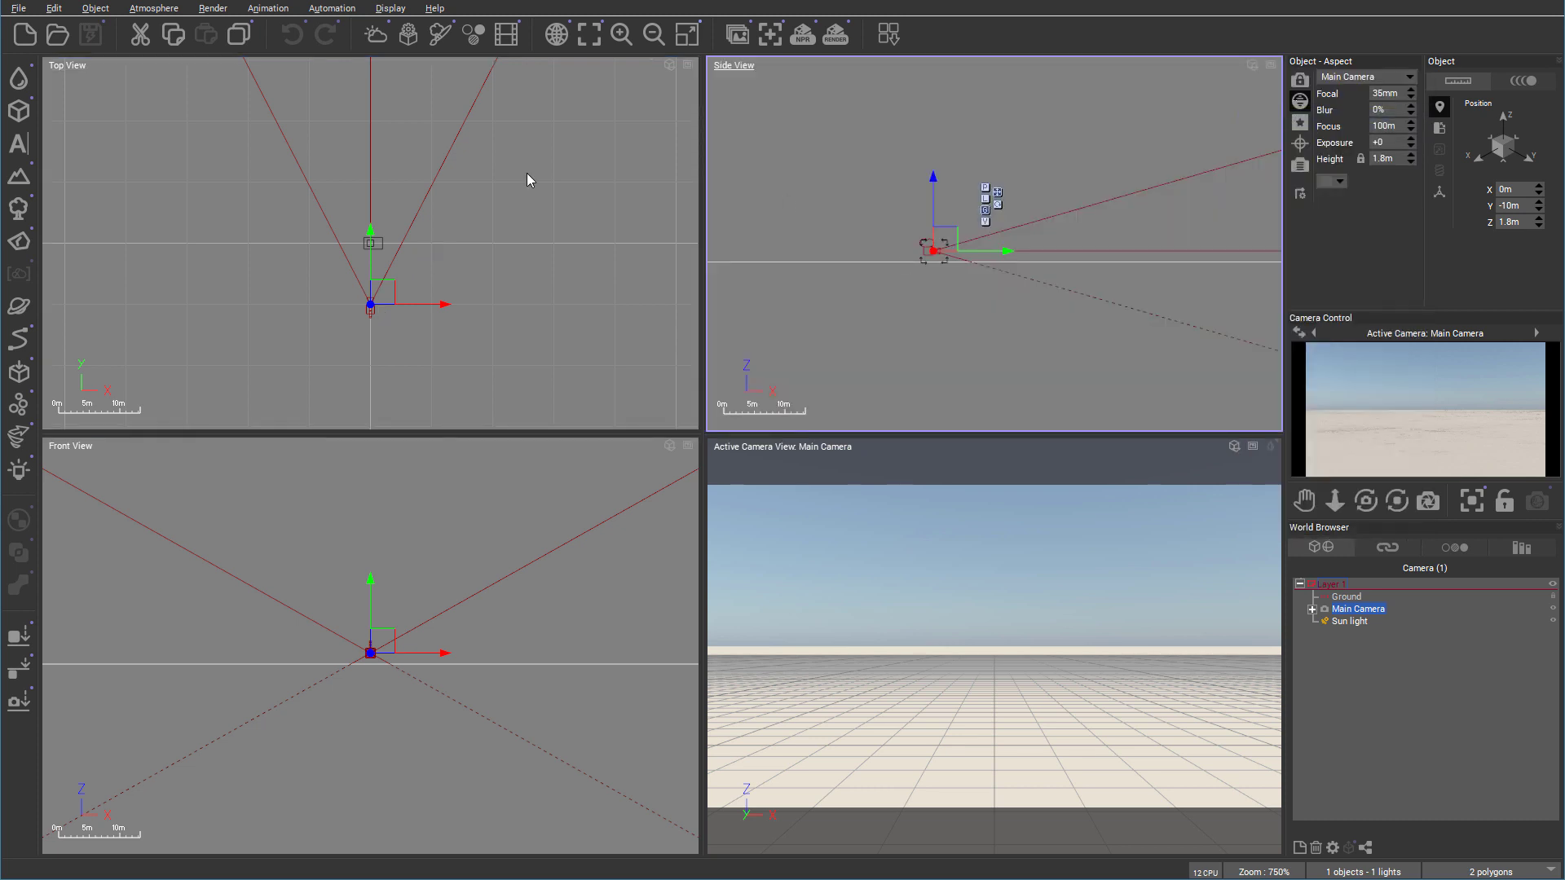
pyautogui.click(1560, 64)
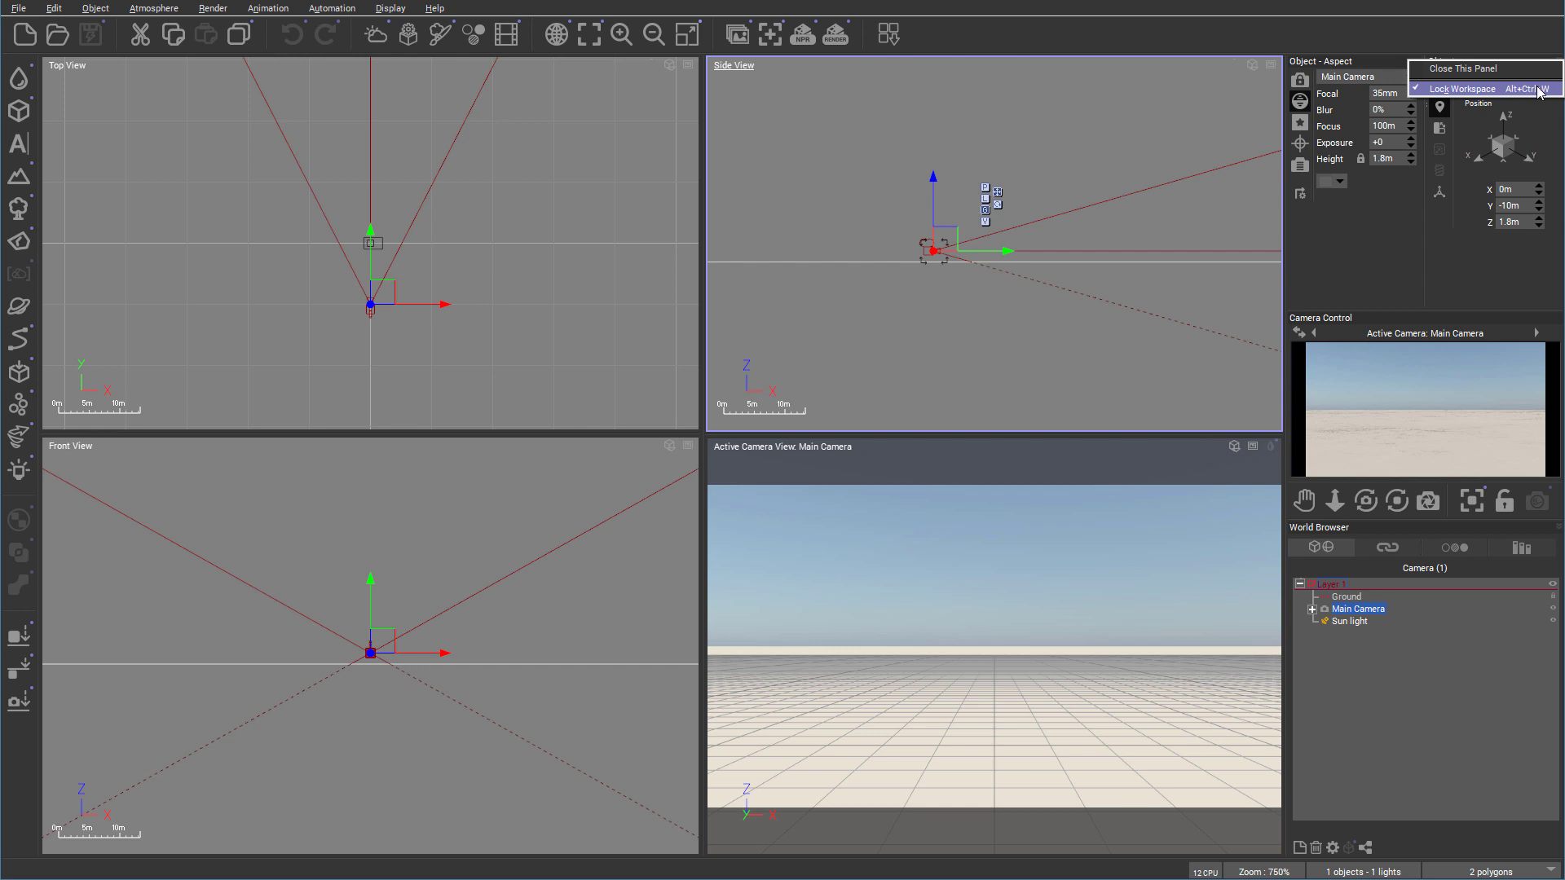
# Step: Choose Lock Workspace (Alt+Ctrl+W) from the Object panel's corner menu
pyautogui.click(1484, 90)
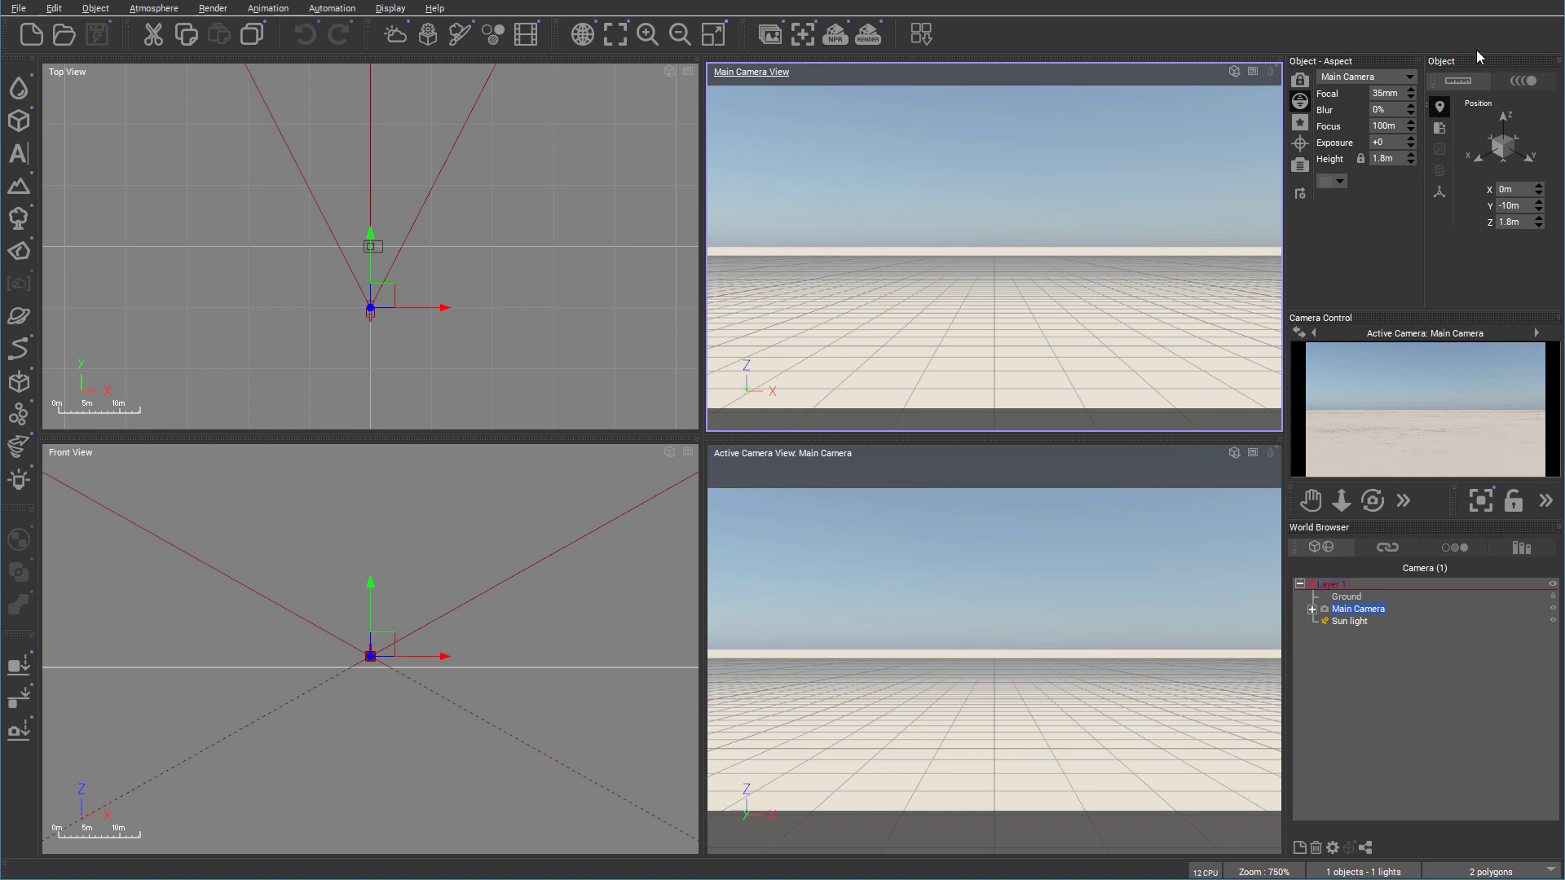
# Step: Drag the Object panel from the right column and dock it above the Top View viewport
pyautogui.moveTo(1478, 65); pyautogui.dragTo(463, 86)
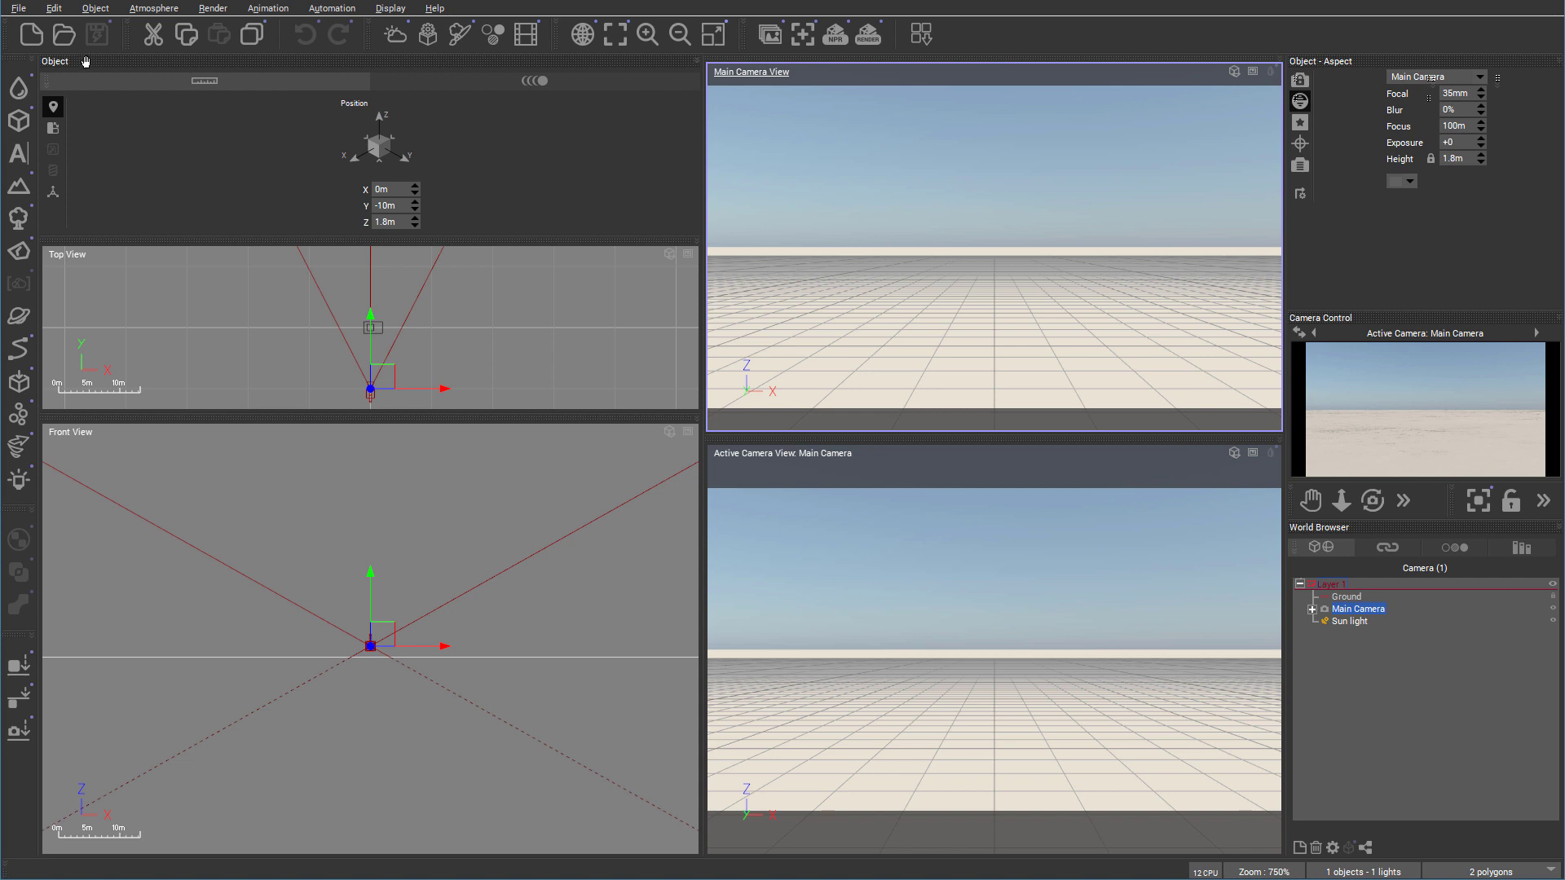
# Step: Tab the Object panel with Top View, check both tabs, and dock the pair in the right column
pyautogui.moveTo(86, 64); pyautogui.dragTo(157, 77)
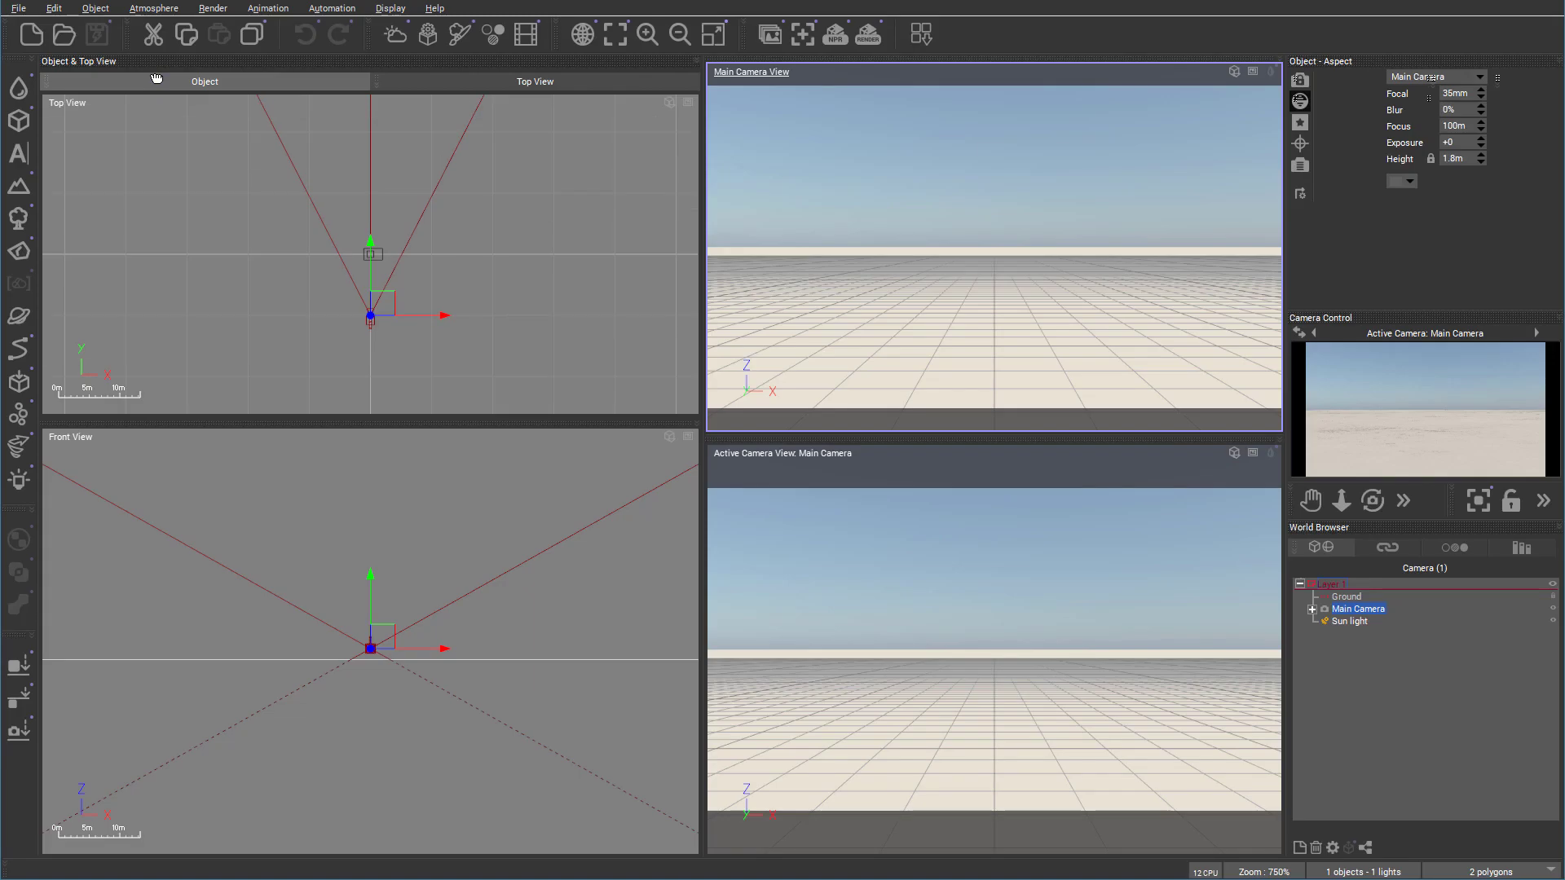
pyautogui.click(363, 81)
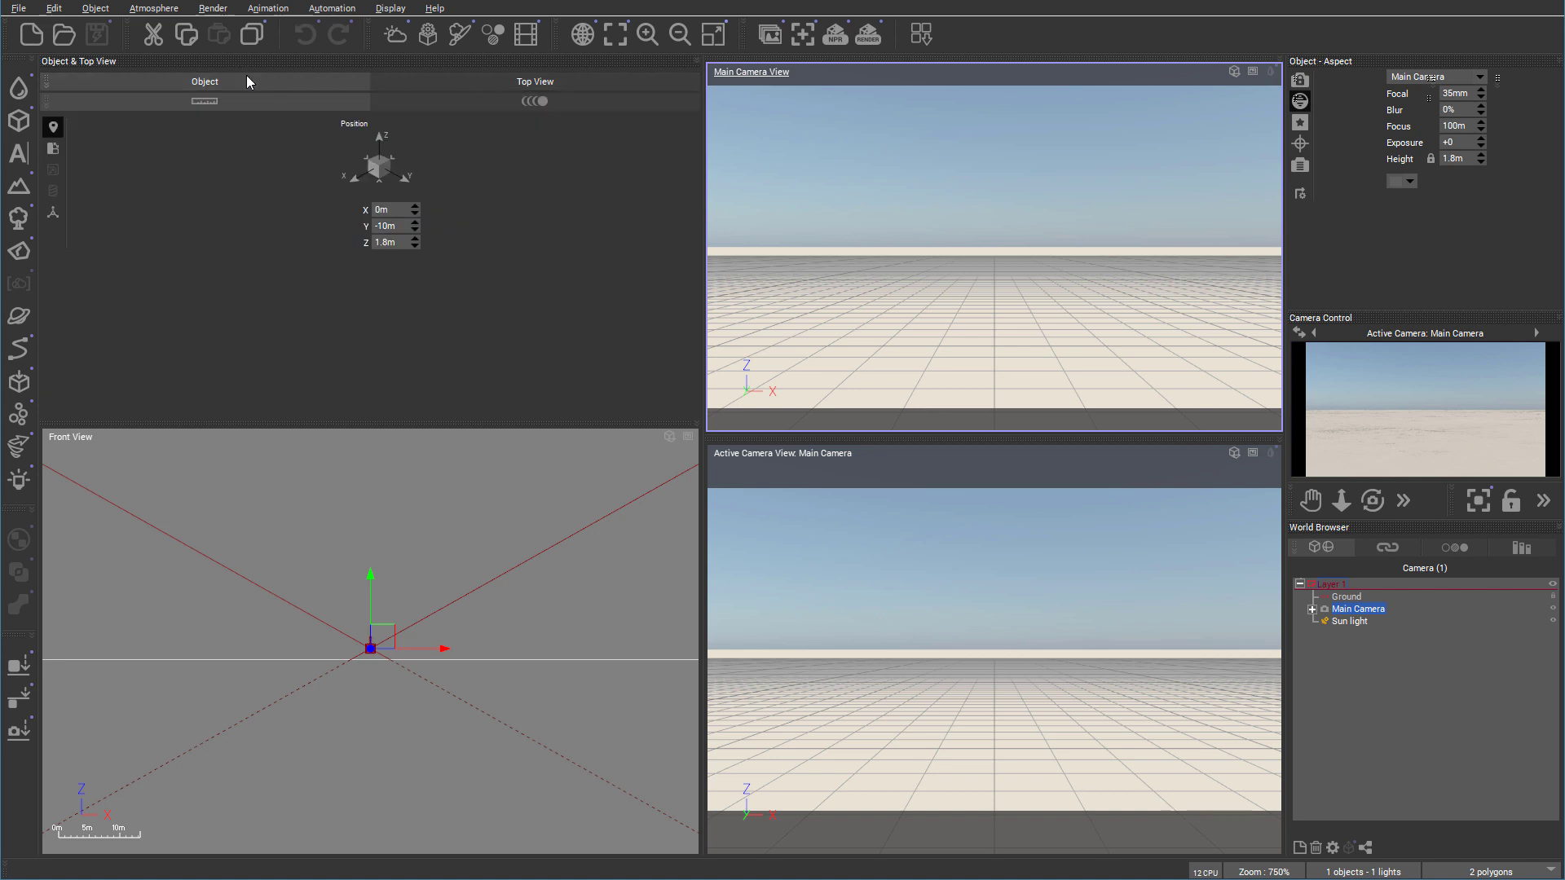
pyautogui.click(526, 82)
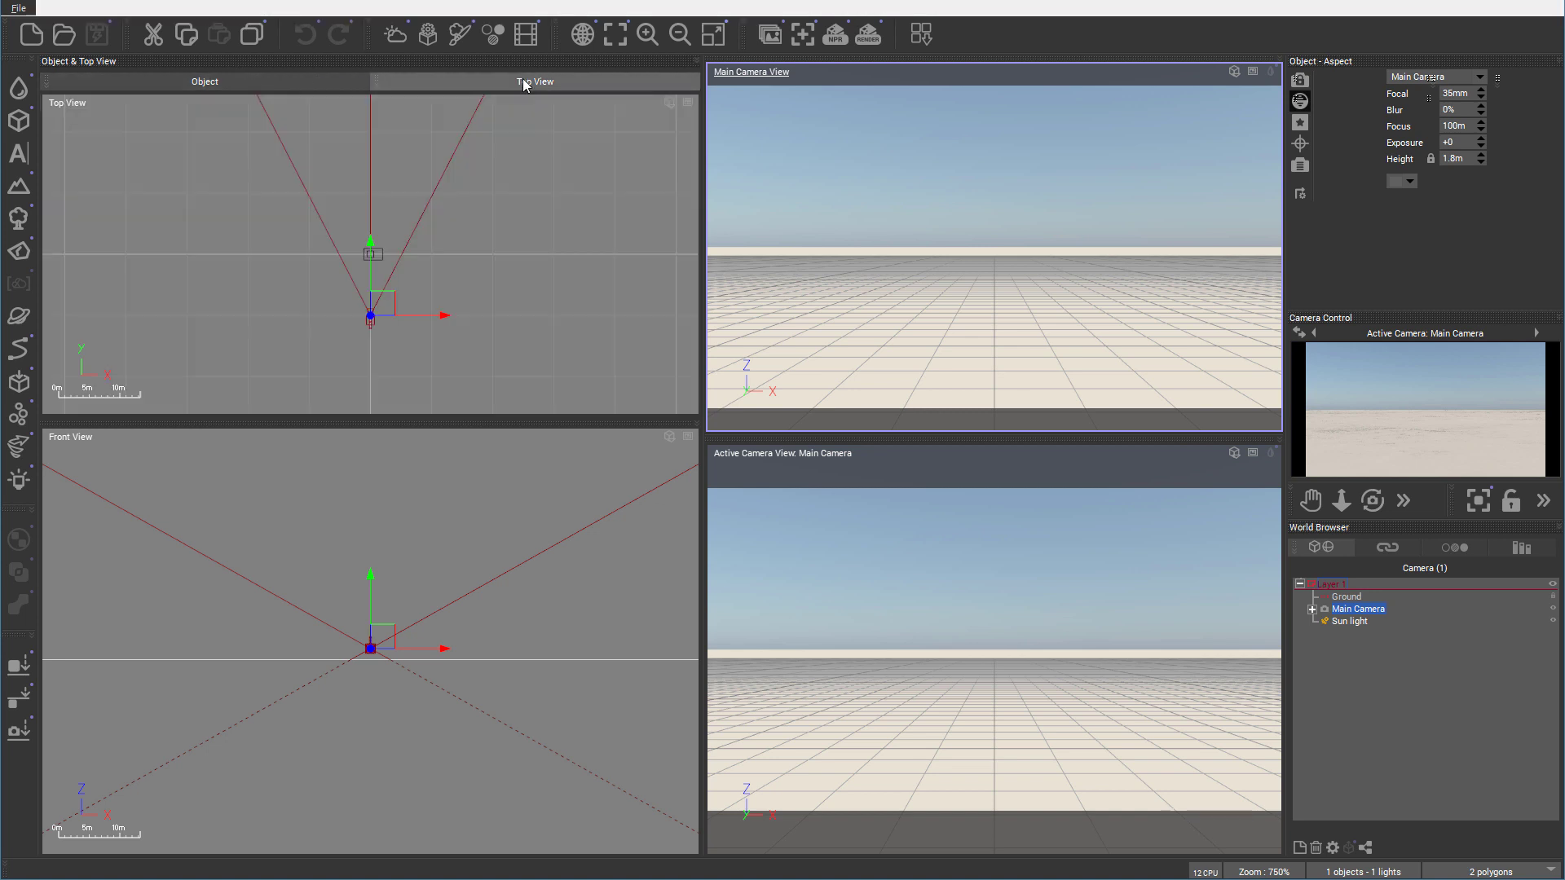
pyautogui.click(259, 83)
pyautogui.click(599, 80)
pyautogui.click(358, 83)
pyautogui.click(493, 87)
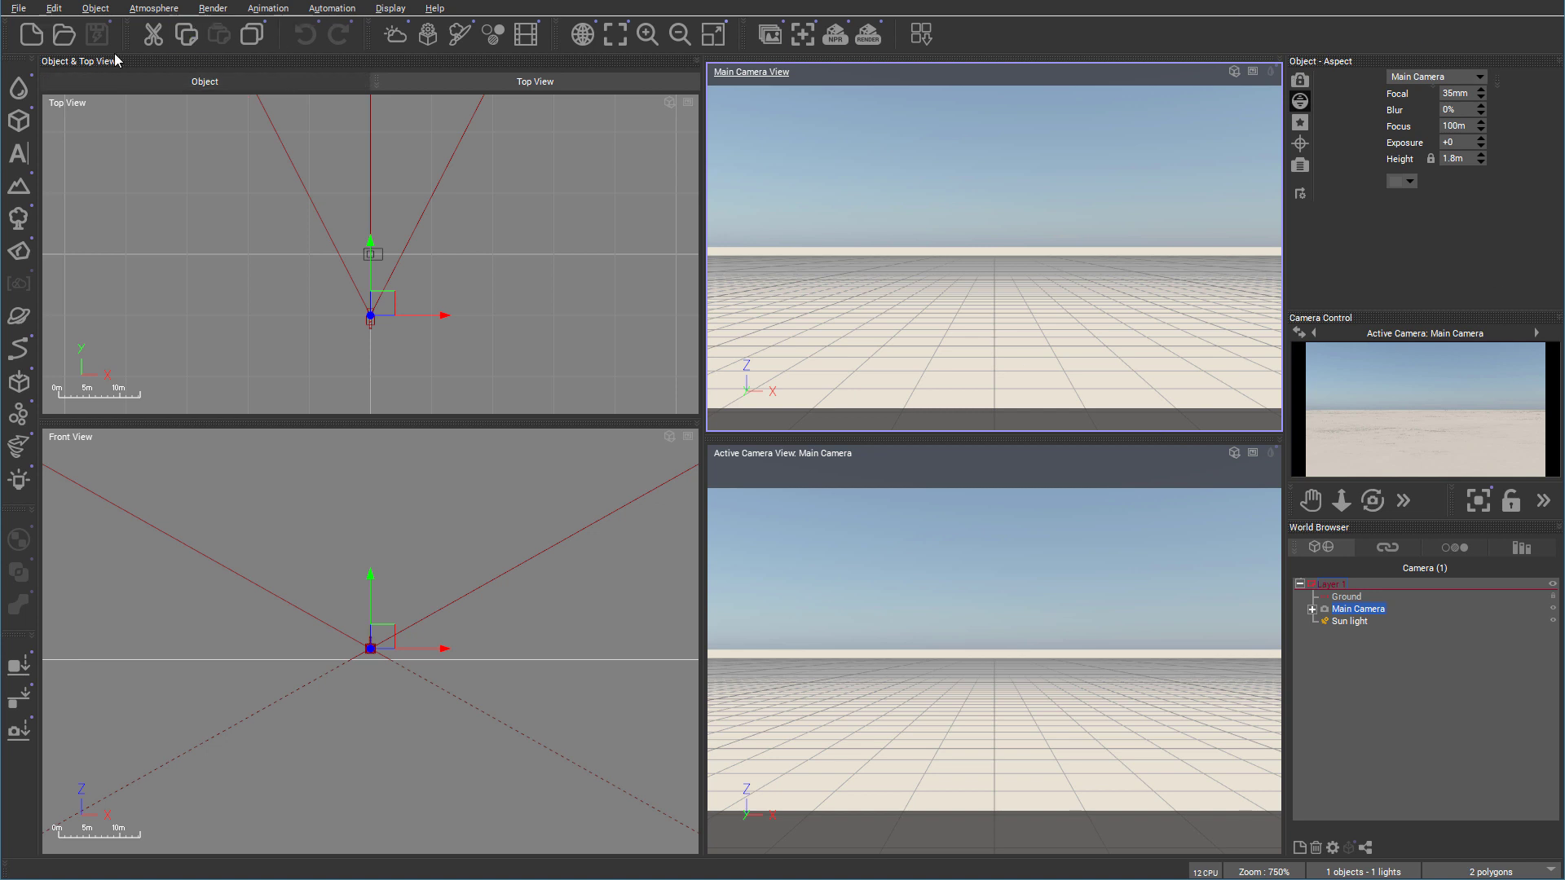
pyautogui.click(301, 76)
pyautogui.moveTo(232, 64); pyautogui.dragTo(1541, 122)
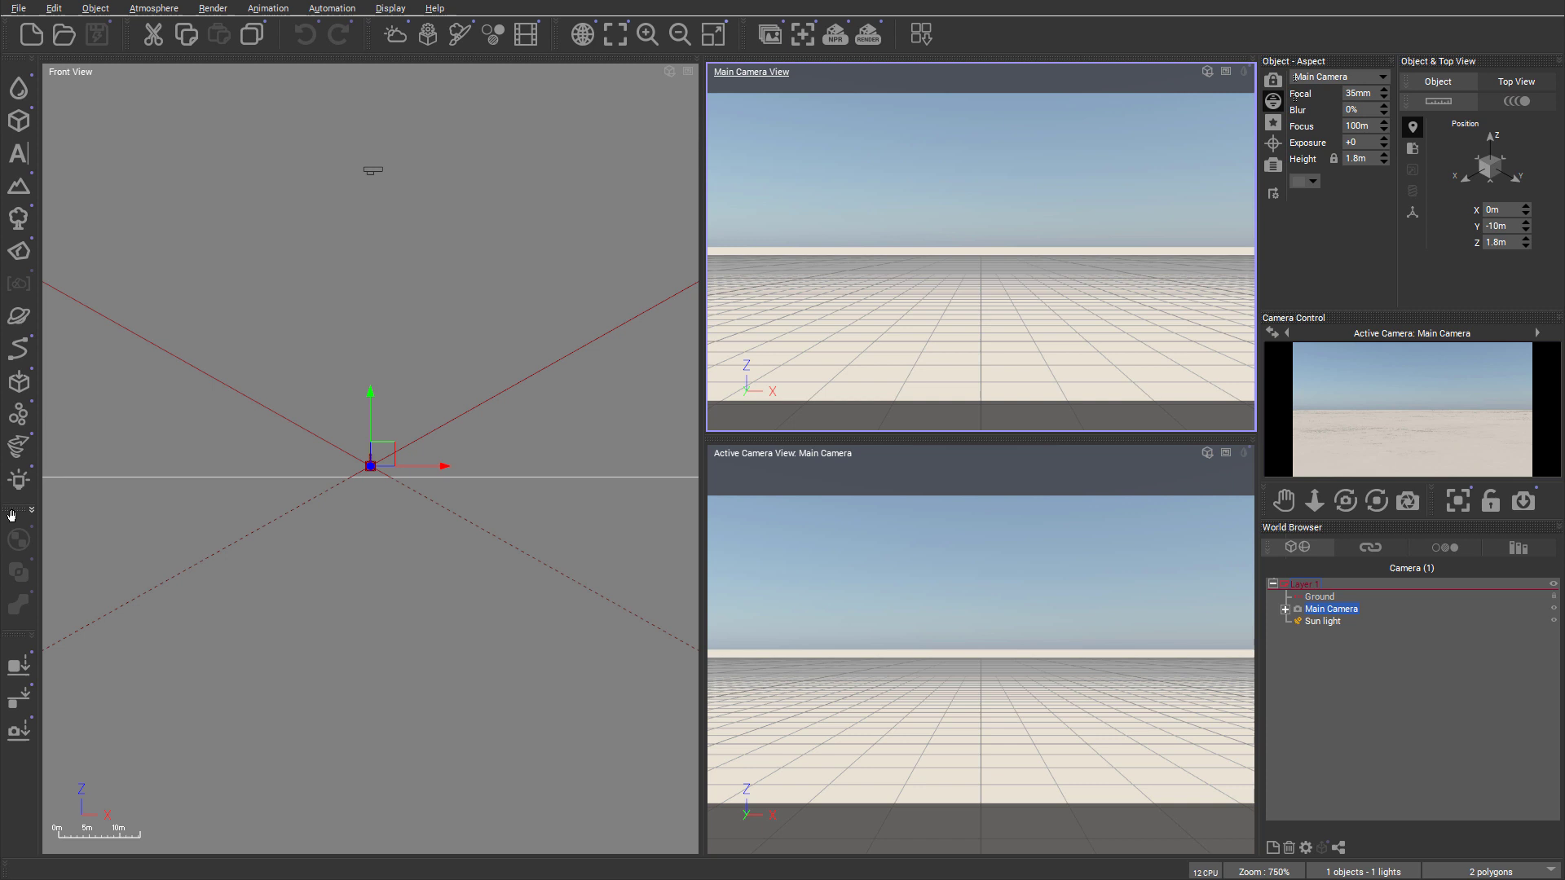
# Step: Stack the camera and Front views as rows, dock Object & Top View, and tab World Browser with Object
pyautogui.moveTo(13, 516); pyautogui.dragTo(18, 754)
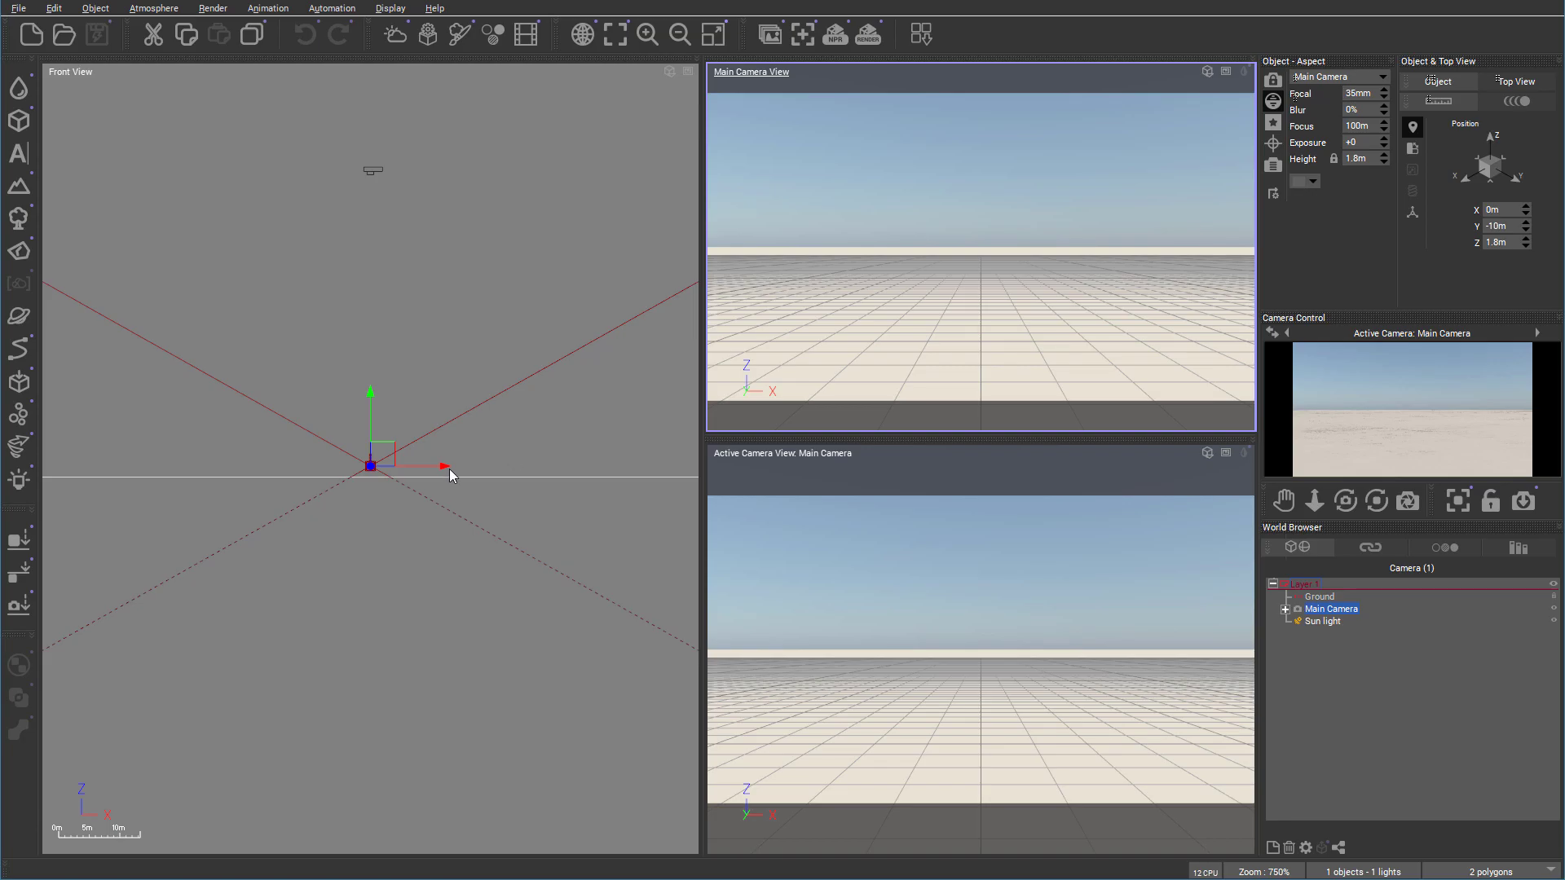
pyautogui.click(517, 510)
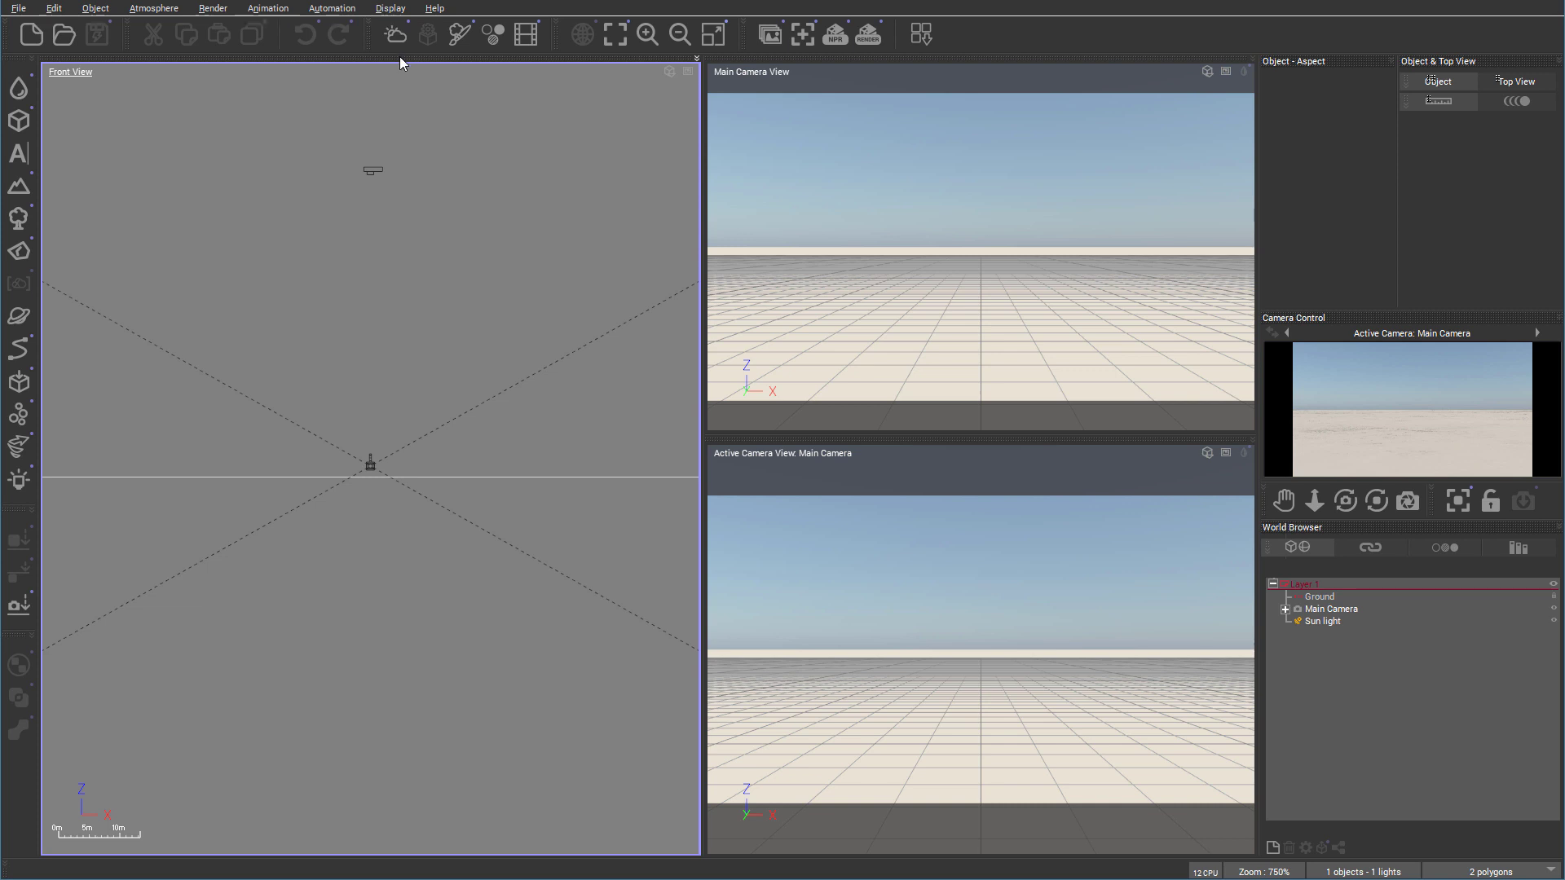
pyautogui.moveTo(400, 56); pyautogui.dragTo(766, 366)
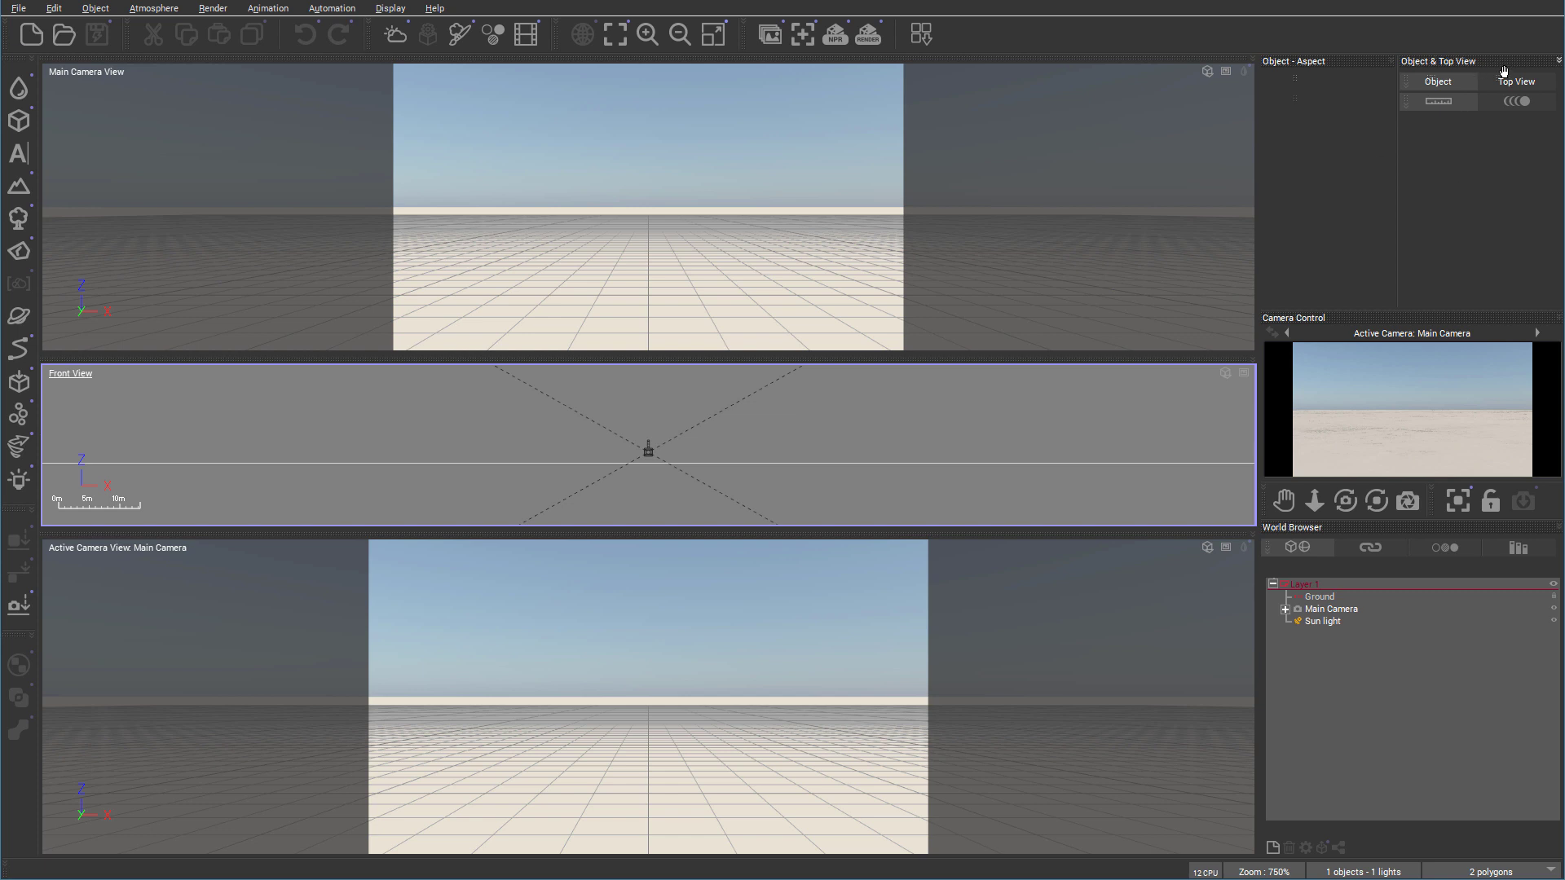
pyautogui.moveTo(1457, 57); pyautogui.dragTo(1276, 167)
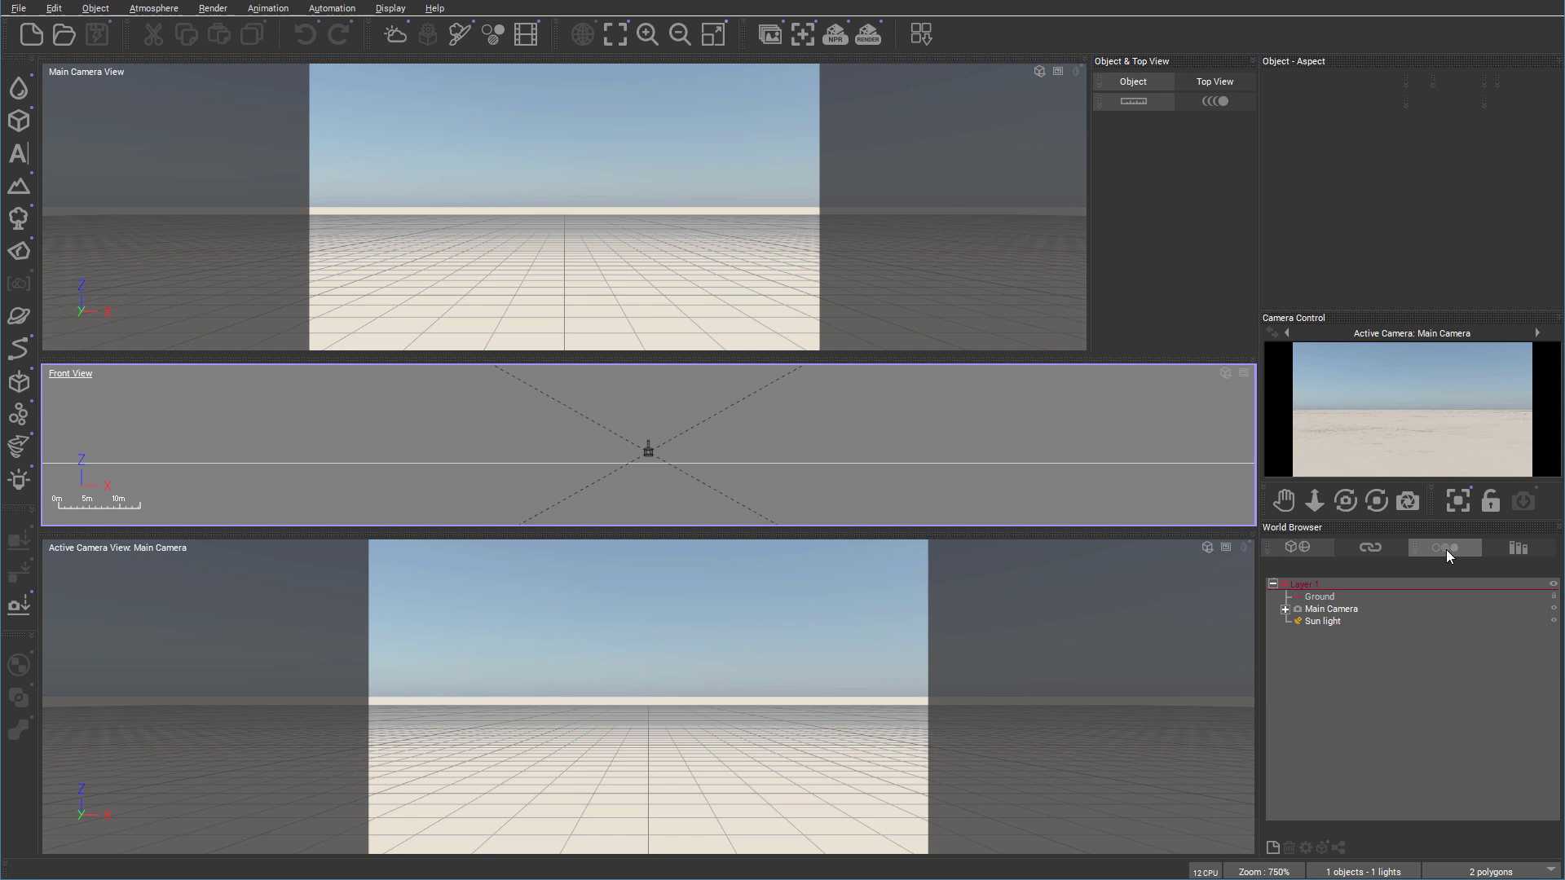
pyautogui.moveTo(1441, 528); pyautogui.dragTo(1382, 248)
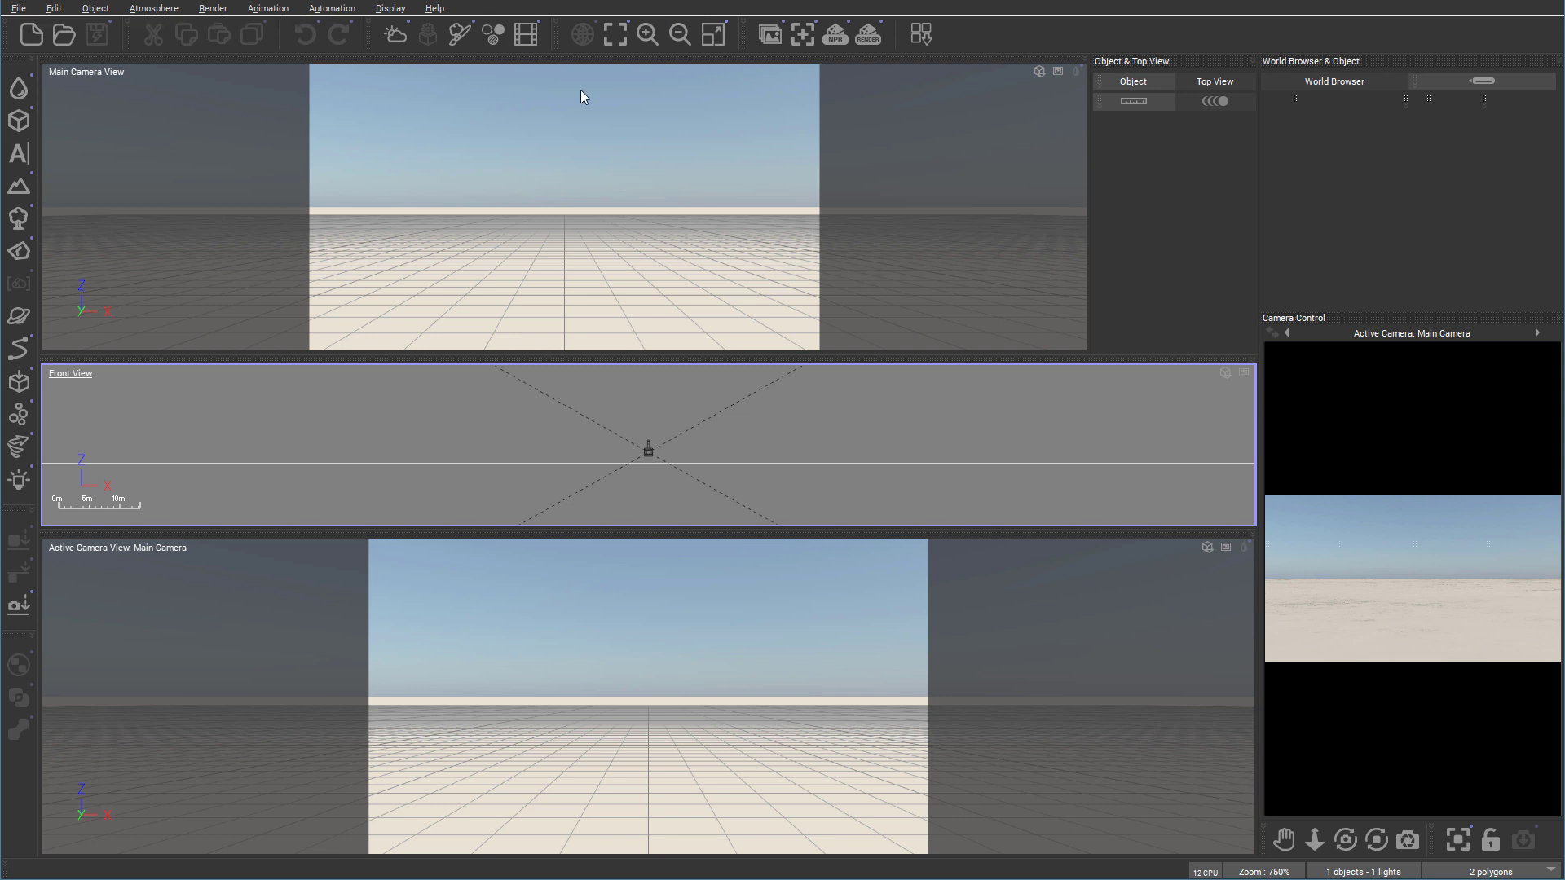
# Step: Open Display > Workspace to reach the default workspace option
pyautogui.click(399, 10)
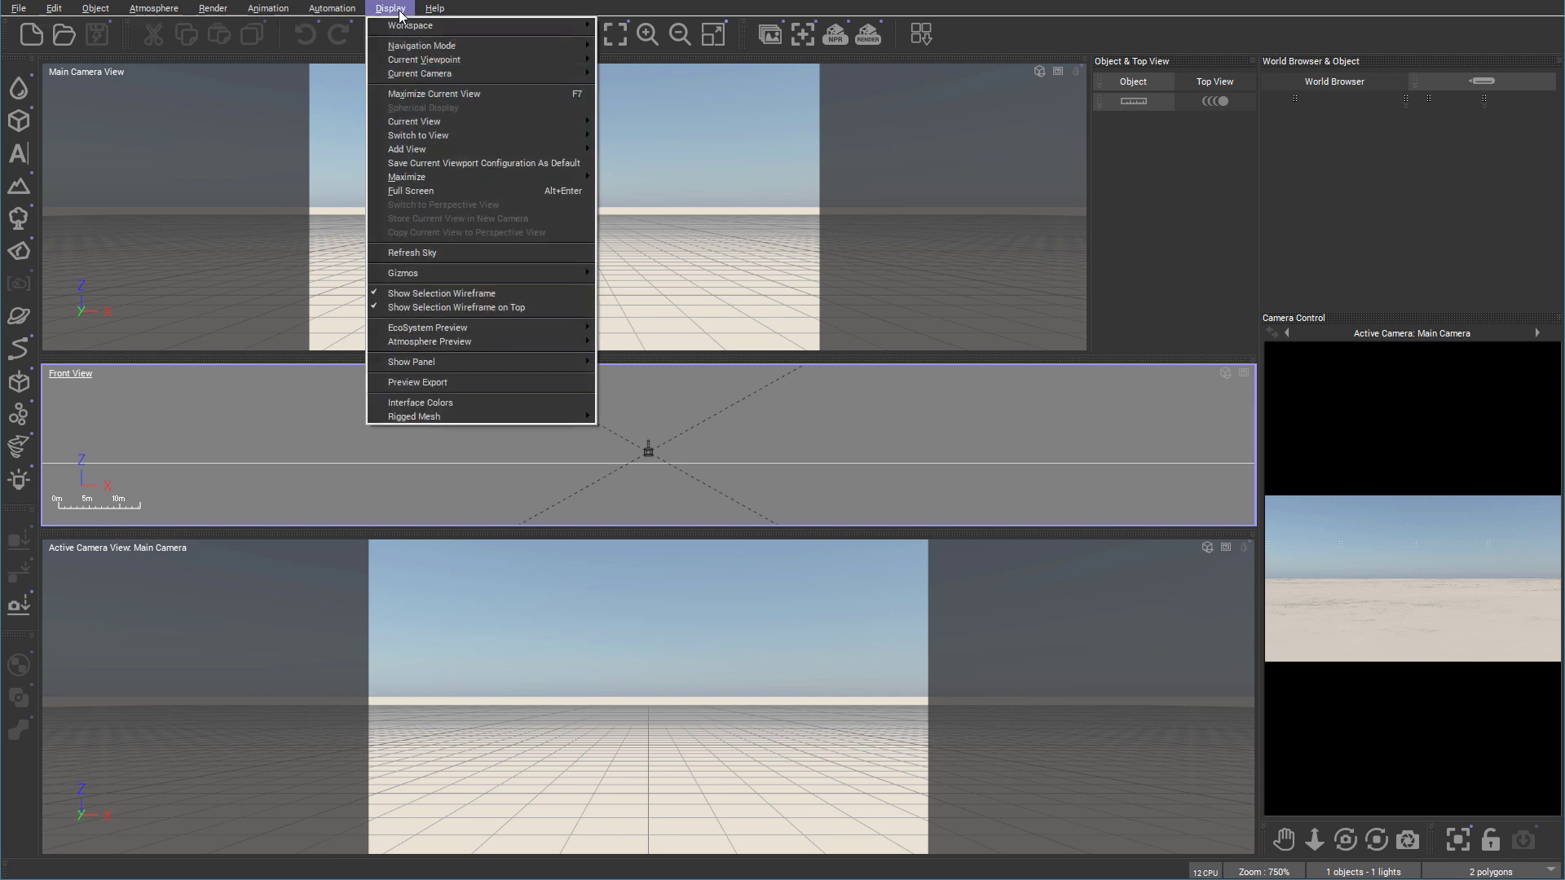
pyautogui.moveTo(414, 25)
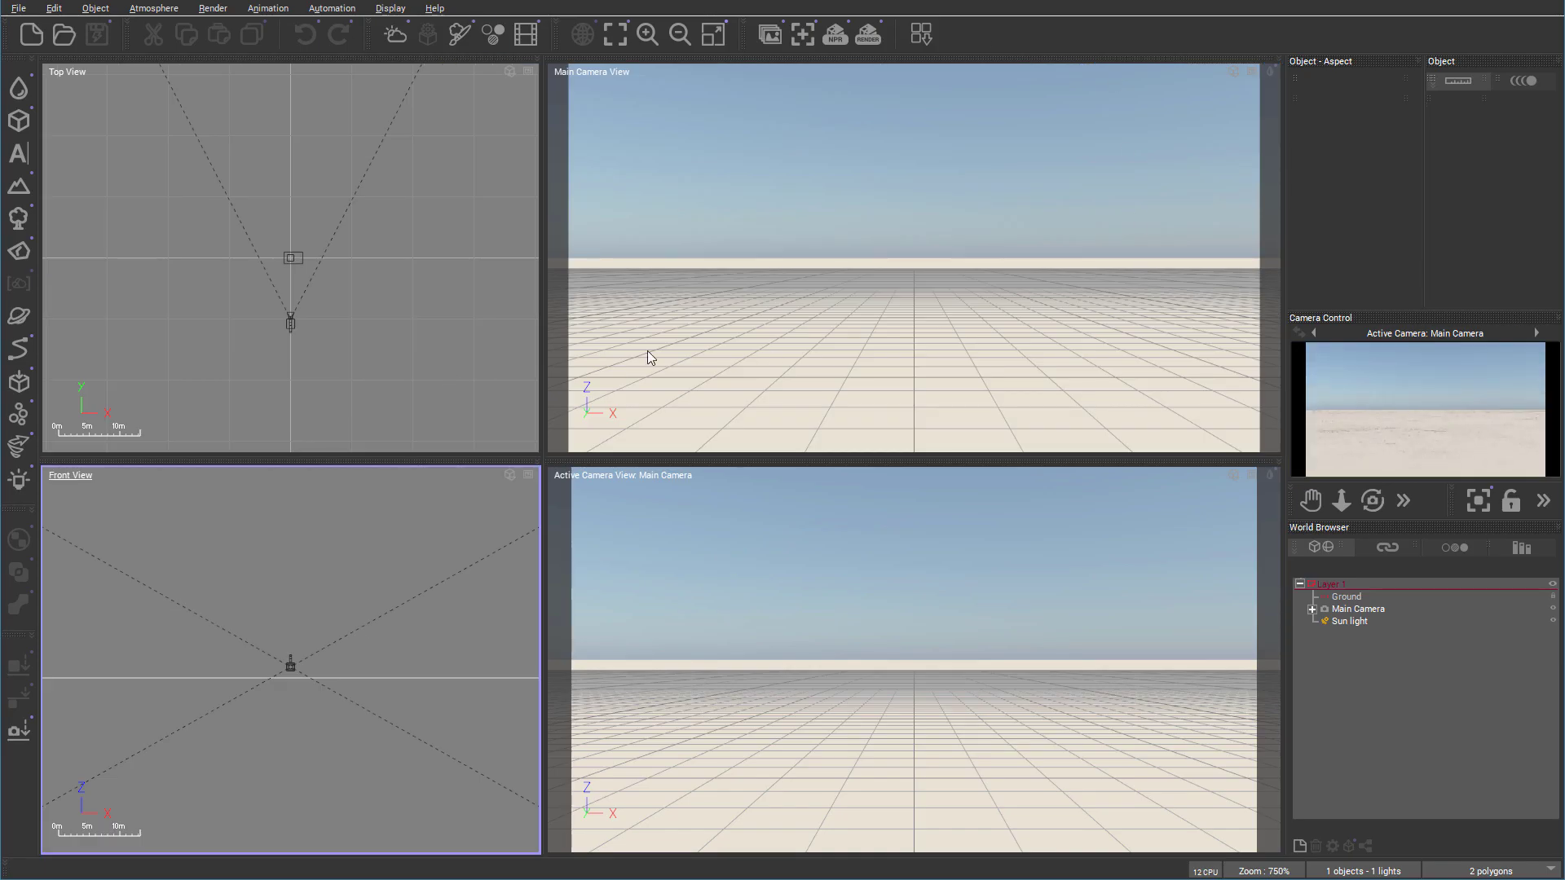
# Step: Widen the Top and Front views and switch the Main Camera viewport to Side View
pyautogui.moveTo(544, 365); pyautogui.dragTo(665, 361)
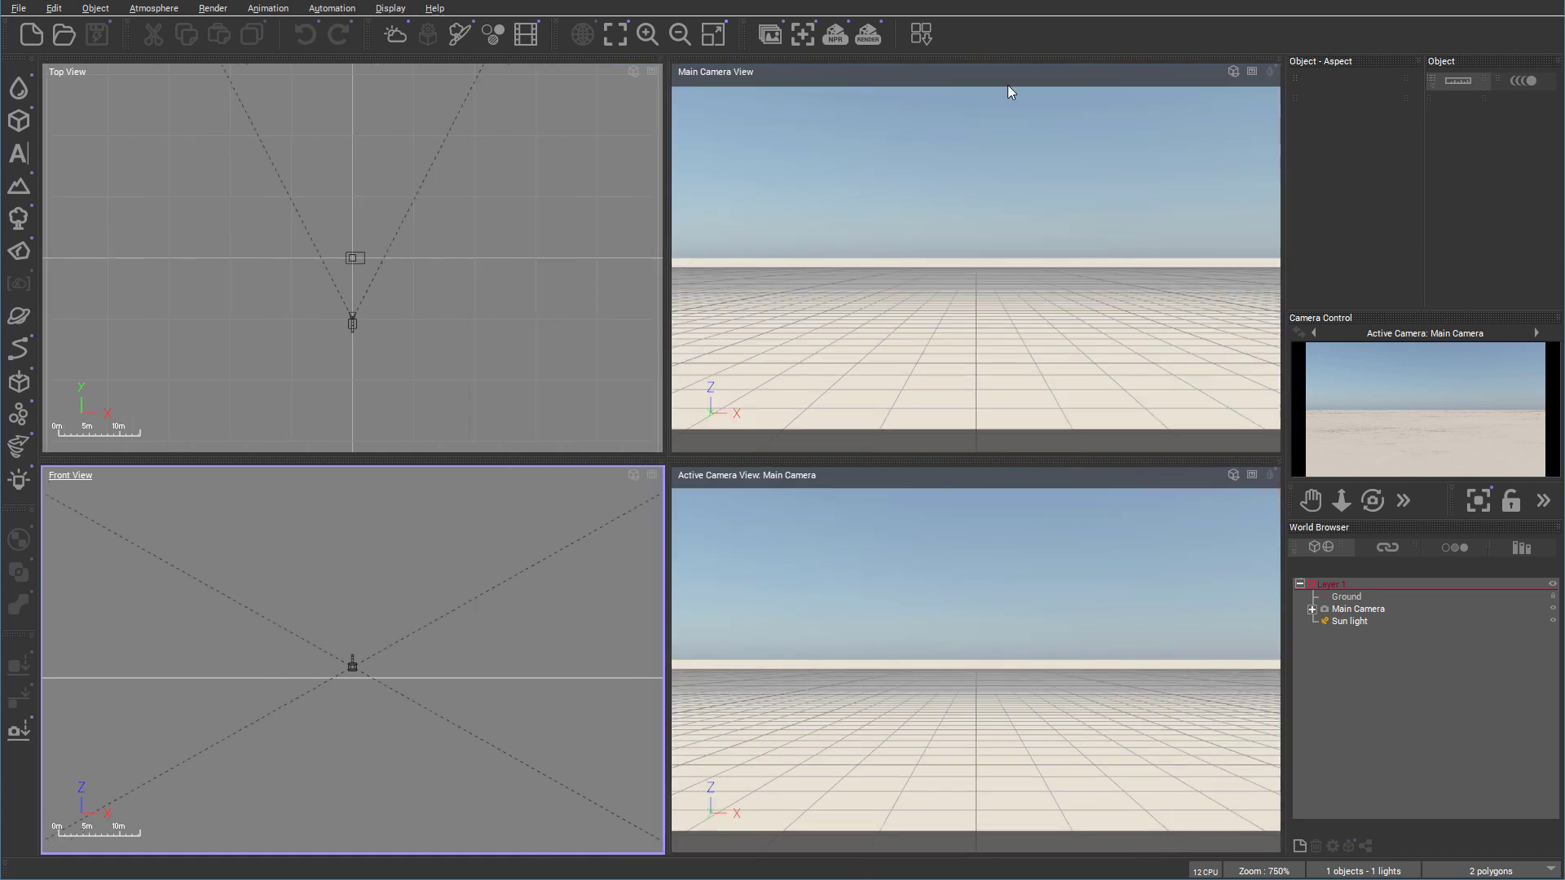
pyautogui.click(1236, 72)
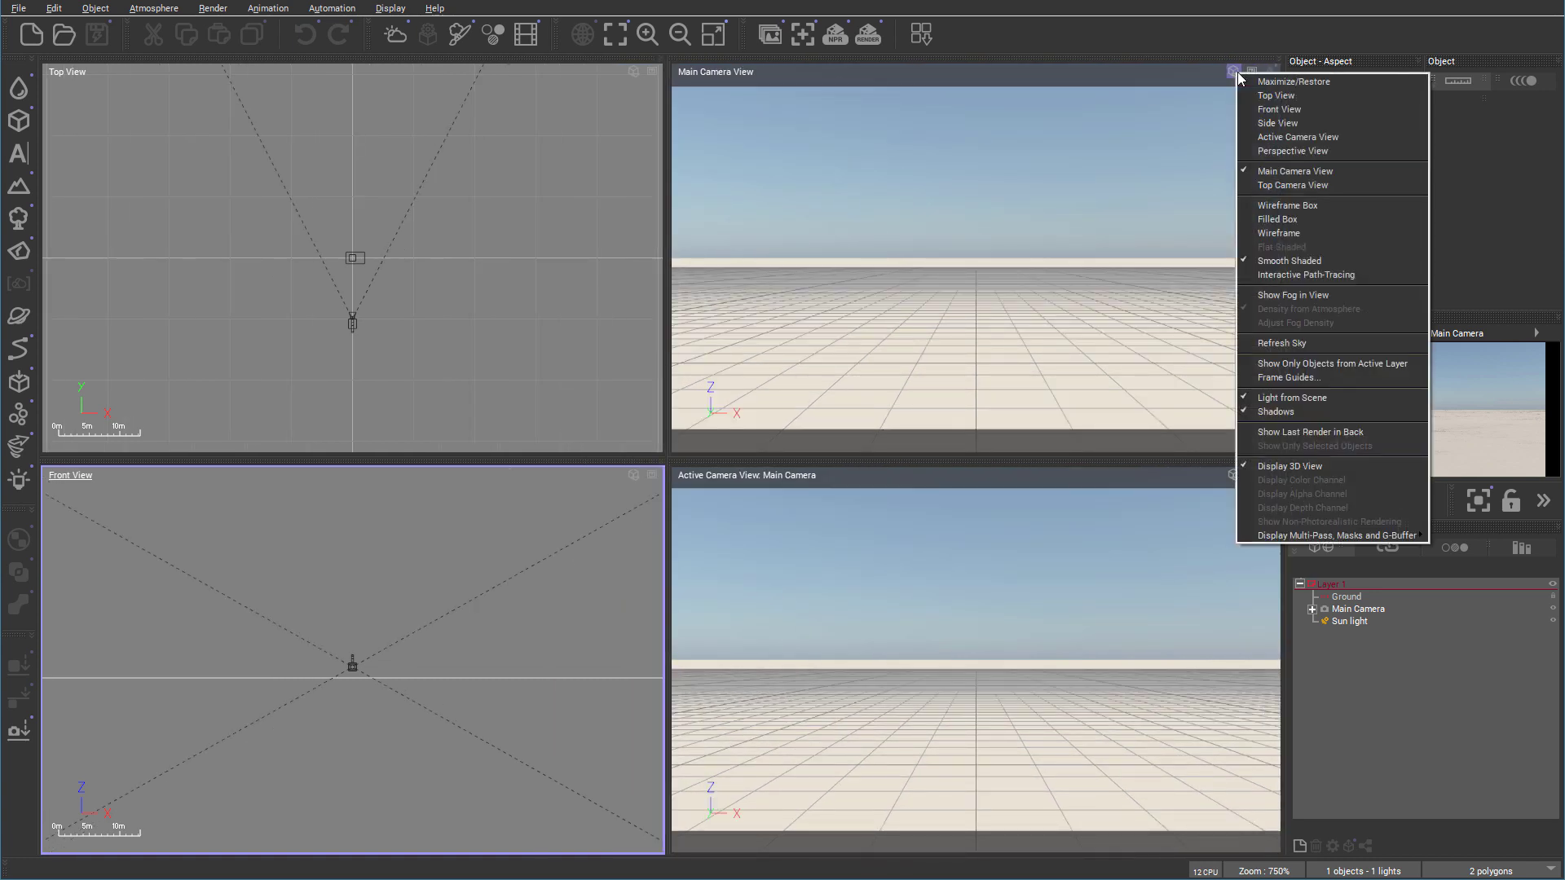
pyautogui.click(1320, 122)
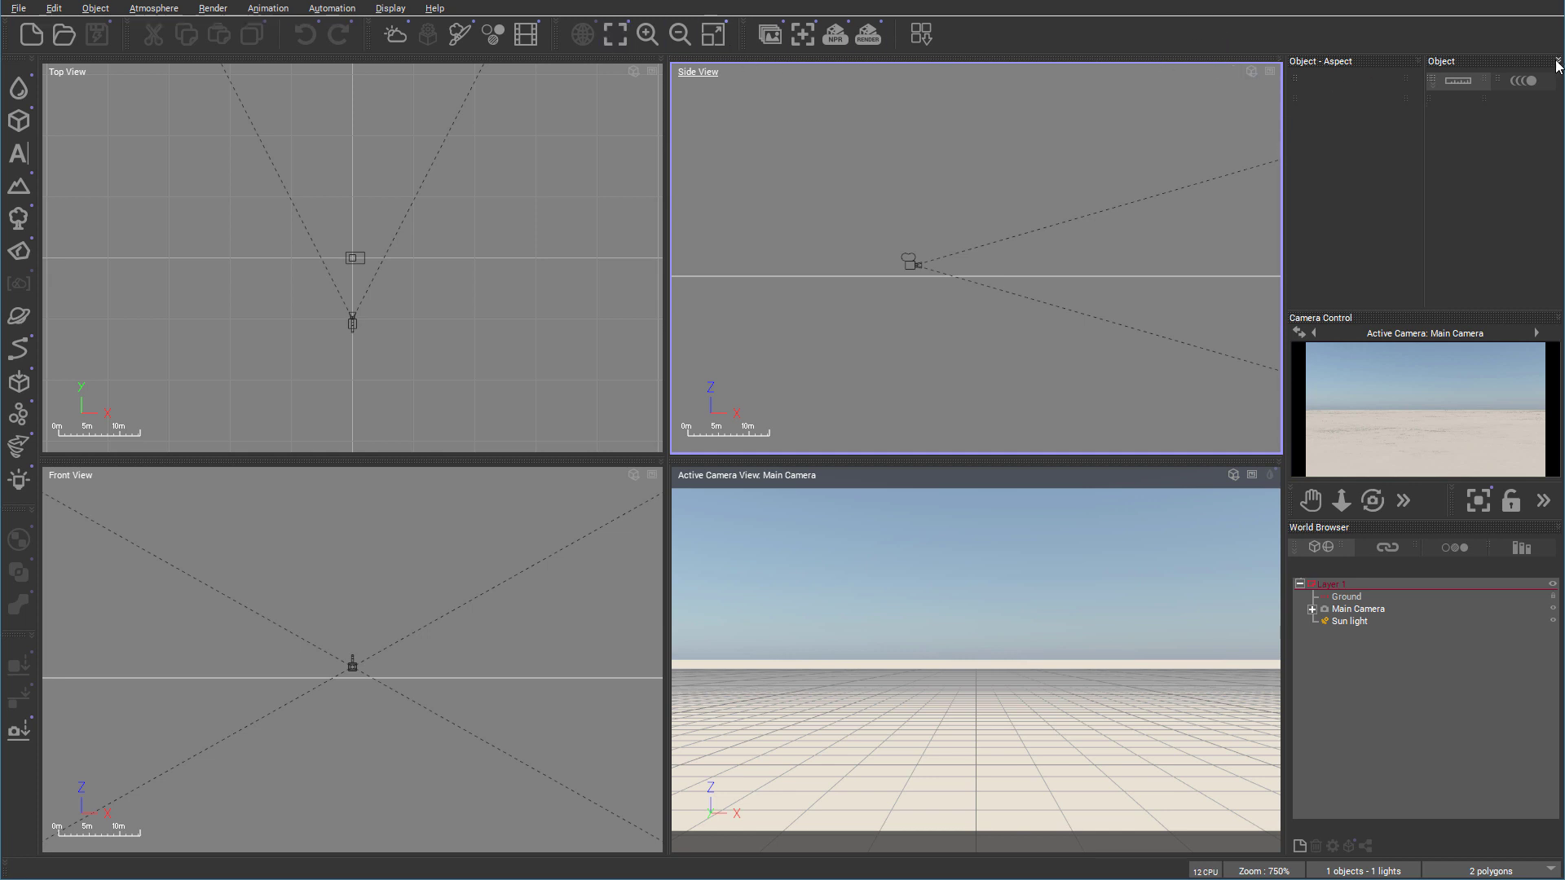
# Step: Reload the layout through Display > Workspace > Default Workspace
pyautogui.click(390, 8)
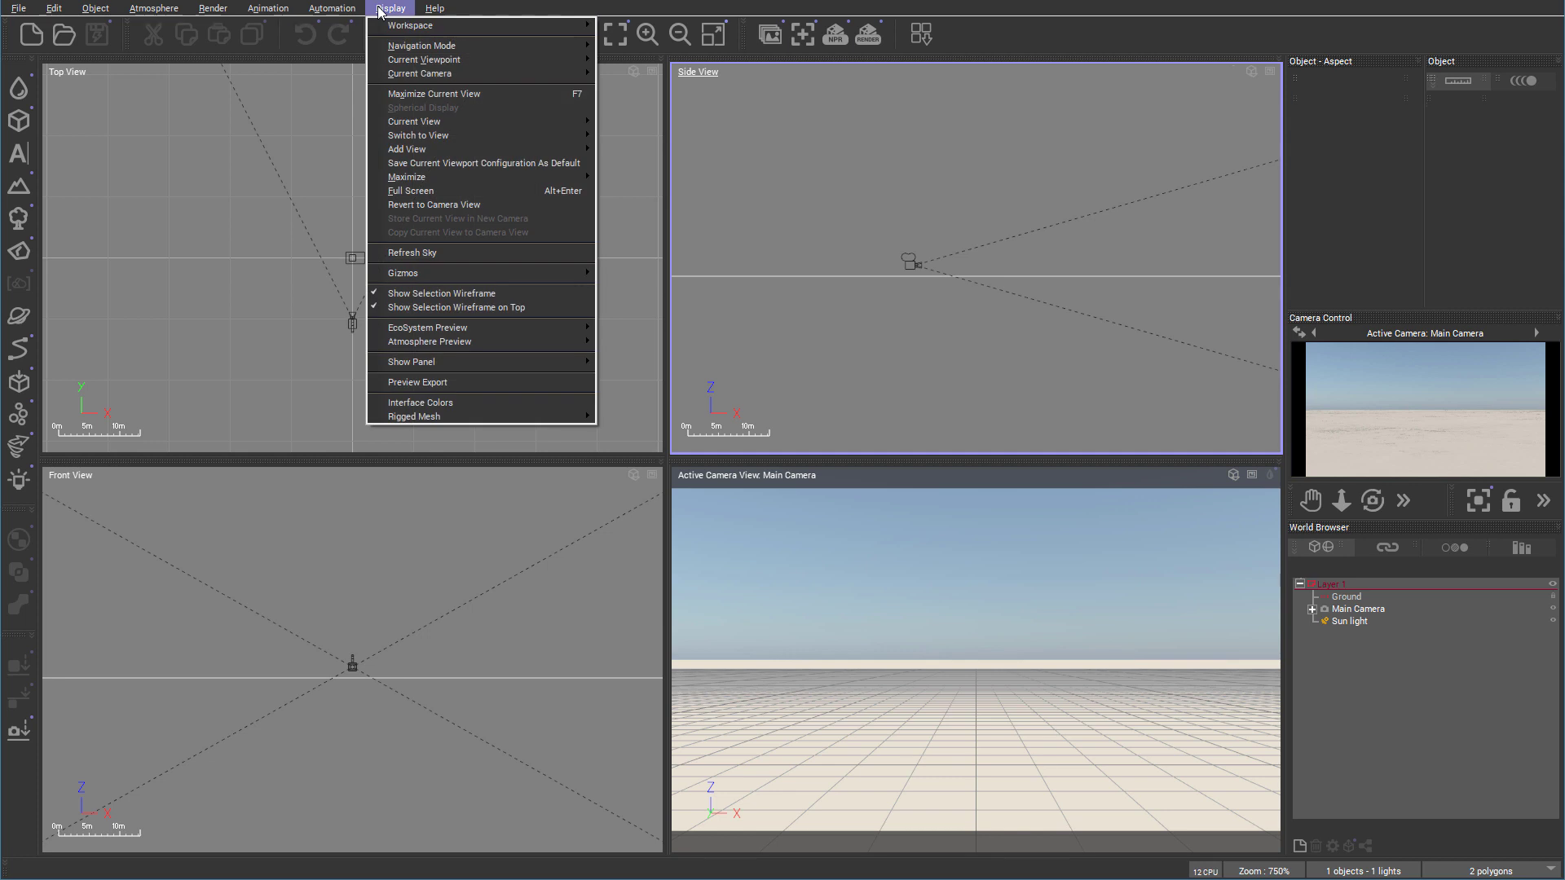
pyautogui.moveTo(580, 25)
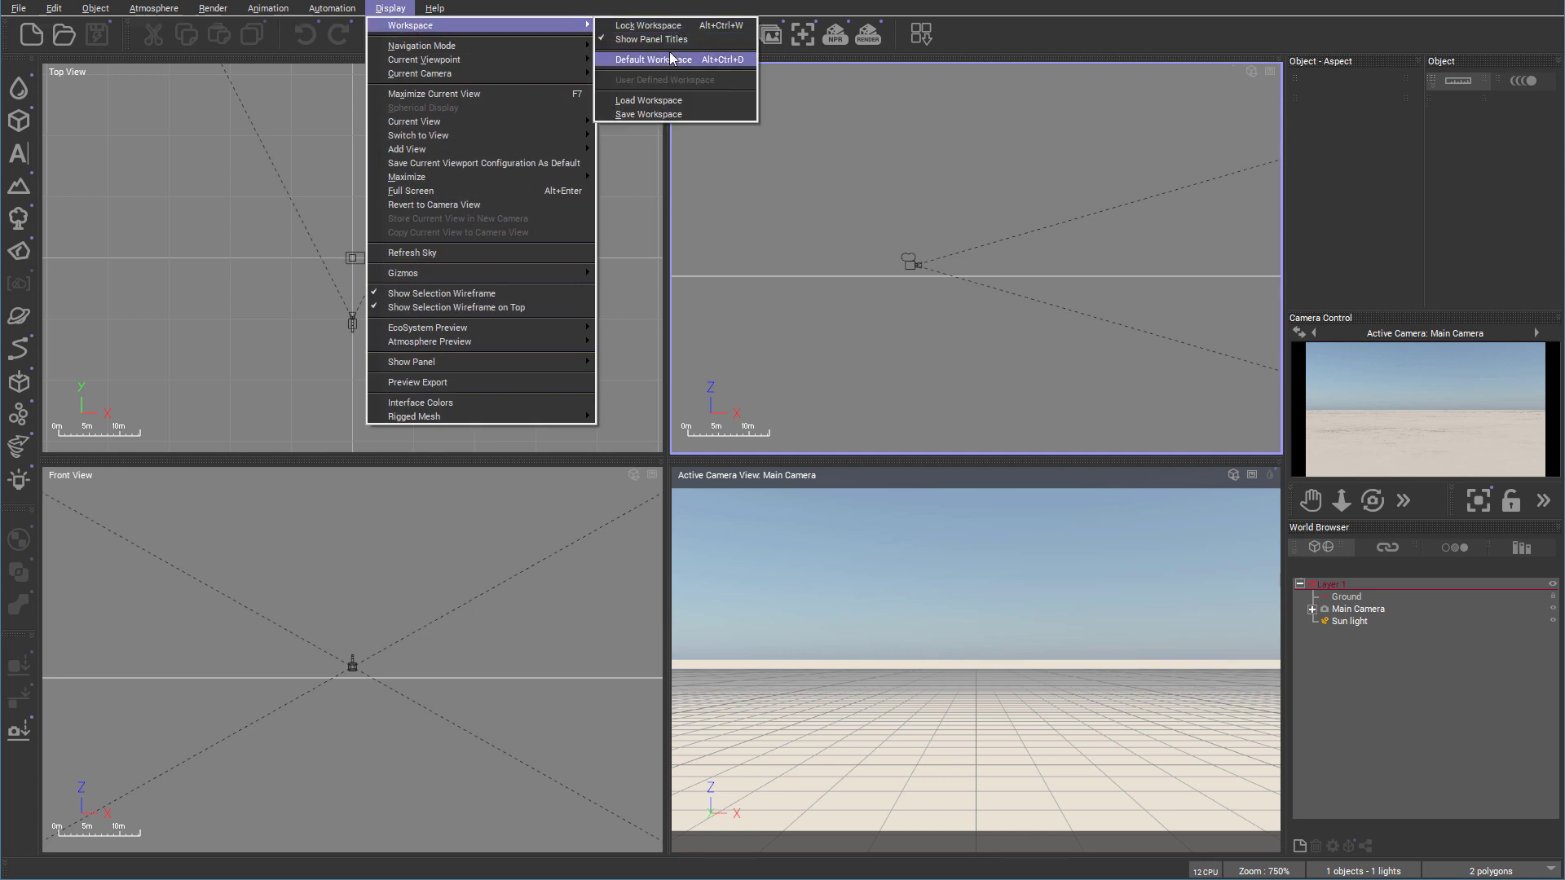
pyautogui.click(670, 27)
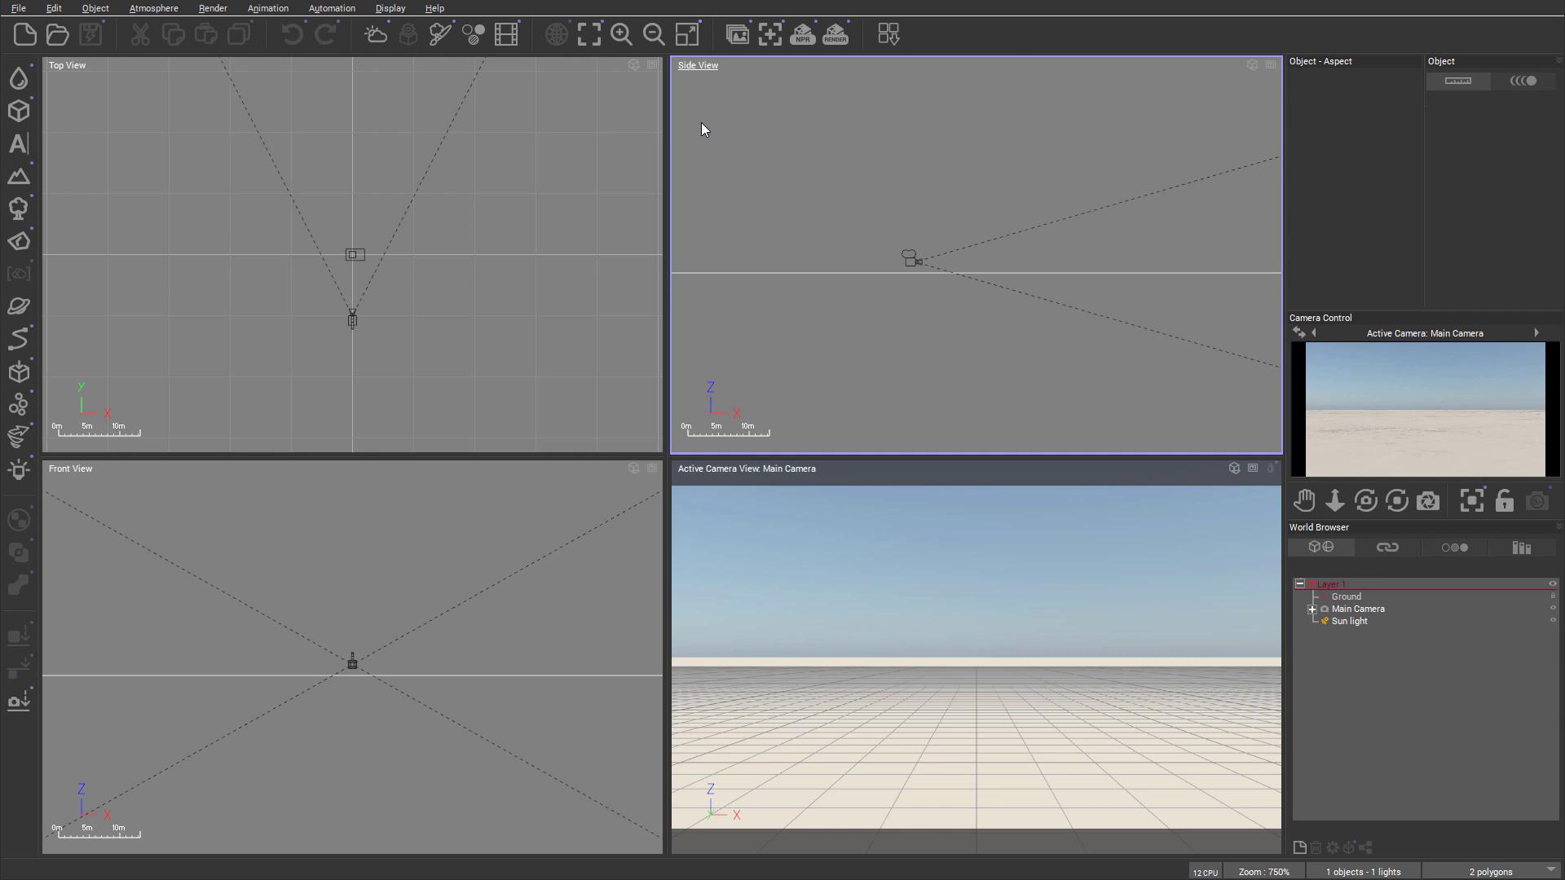
# Step: Make Active Camera View the working viewport, then toggle full screen on and off with F11
pyautogui.click(531, 196)
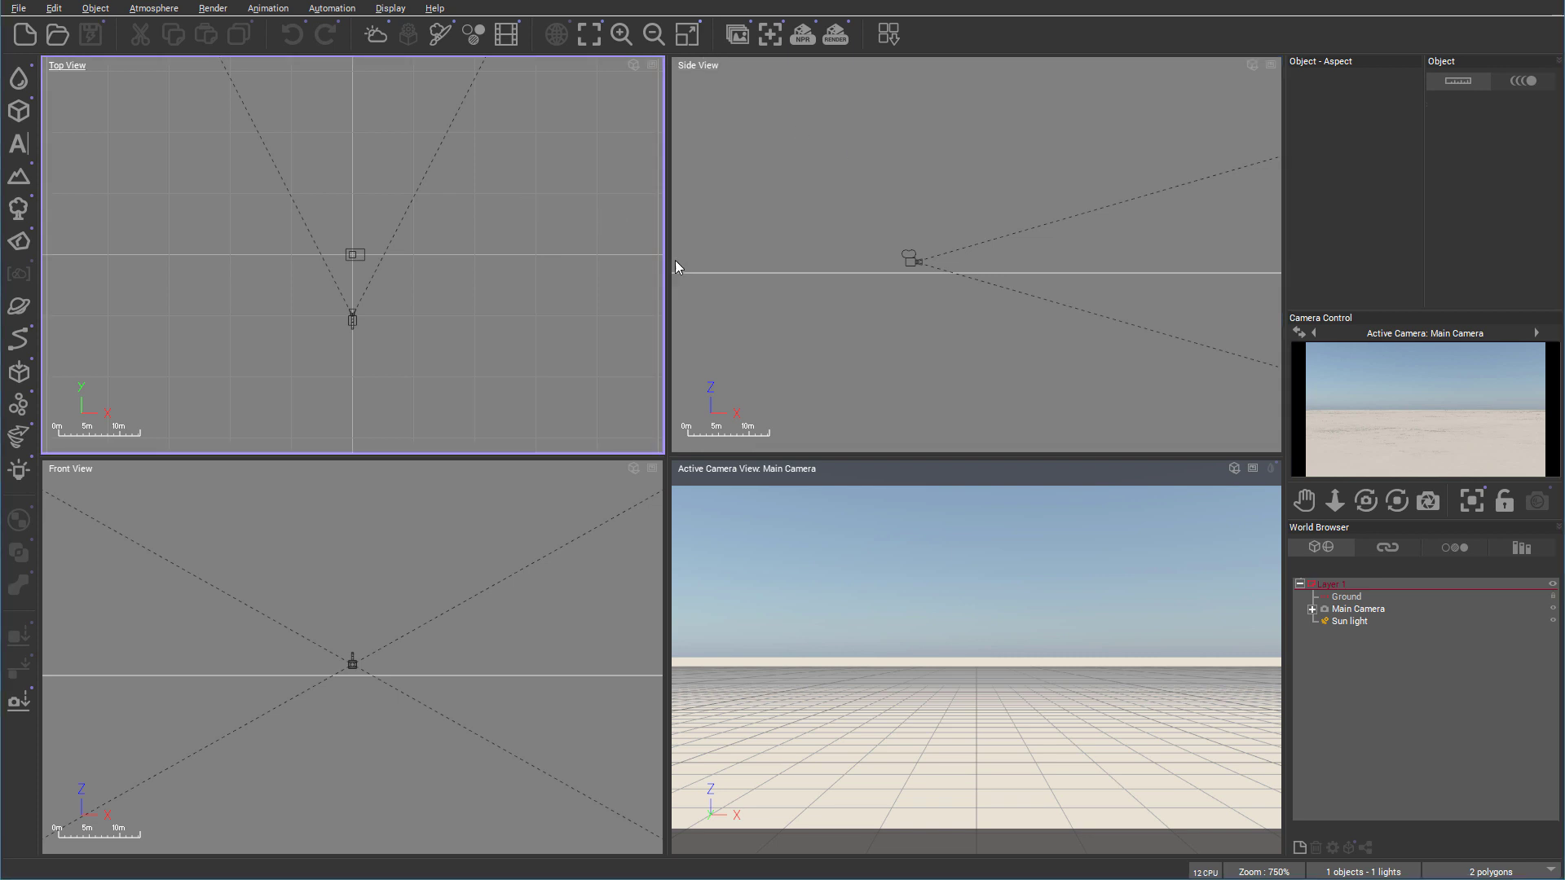
pyautogui.click(874, 661)
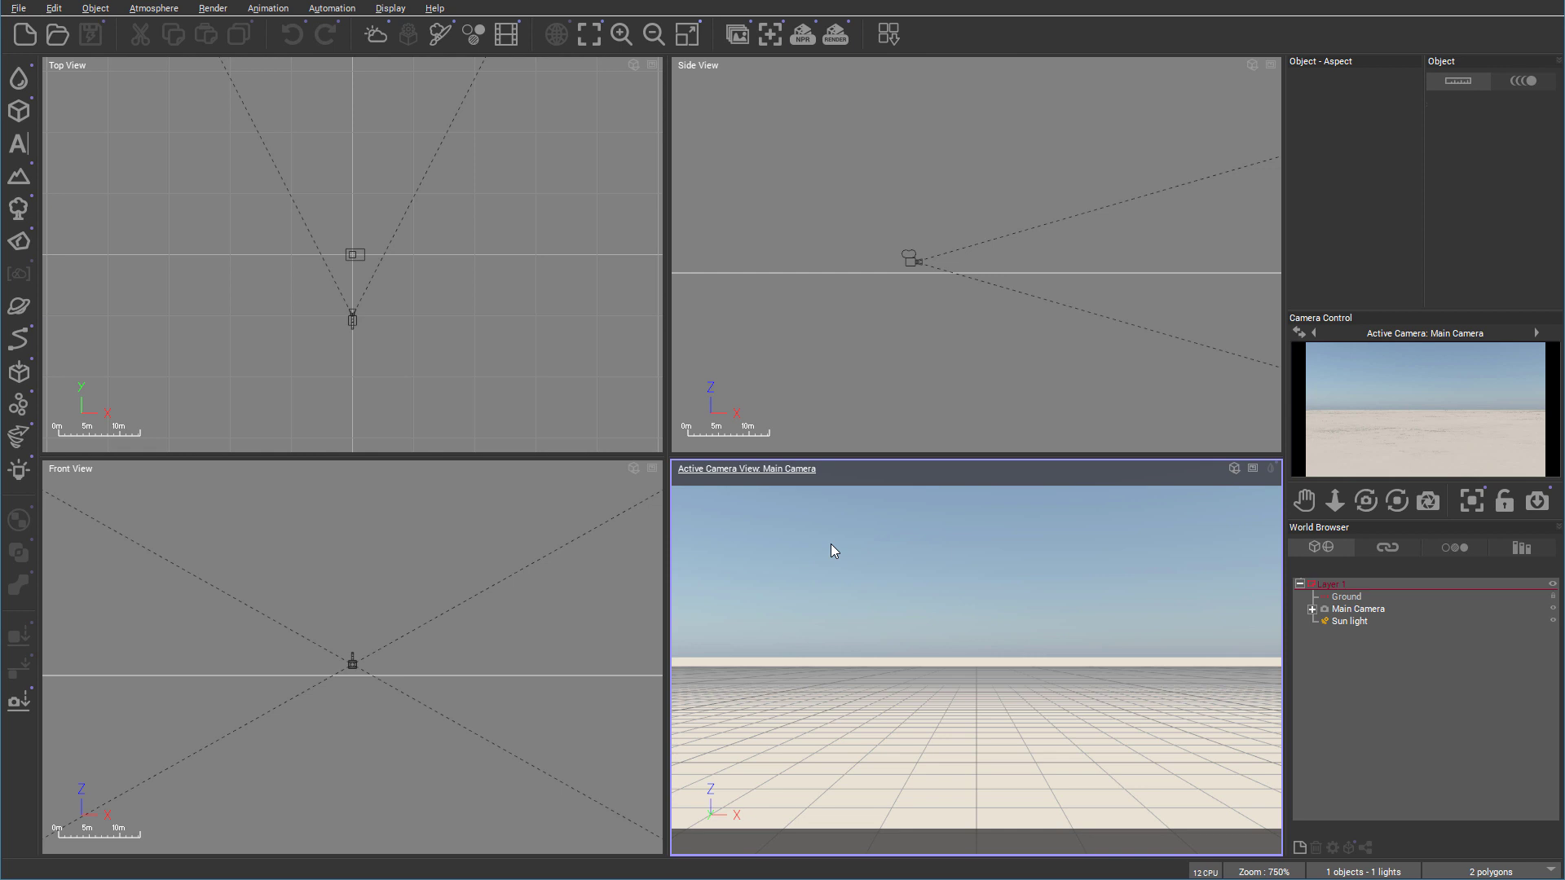
pyautogui.press('F11')
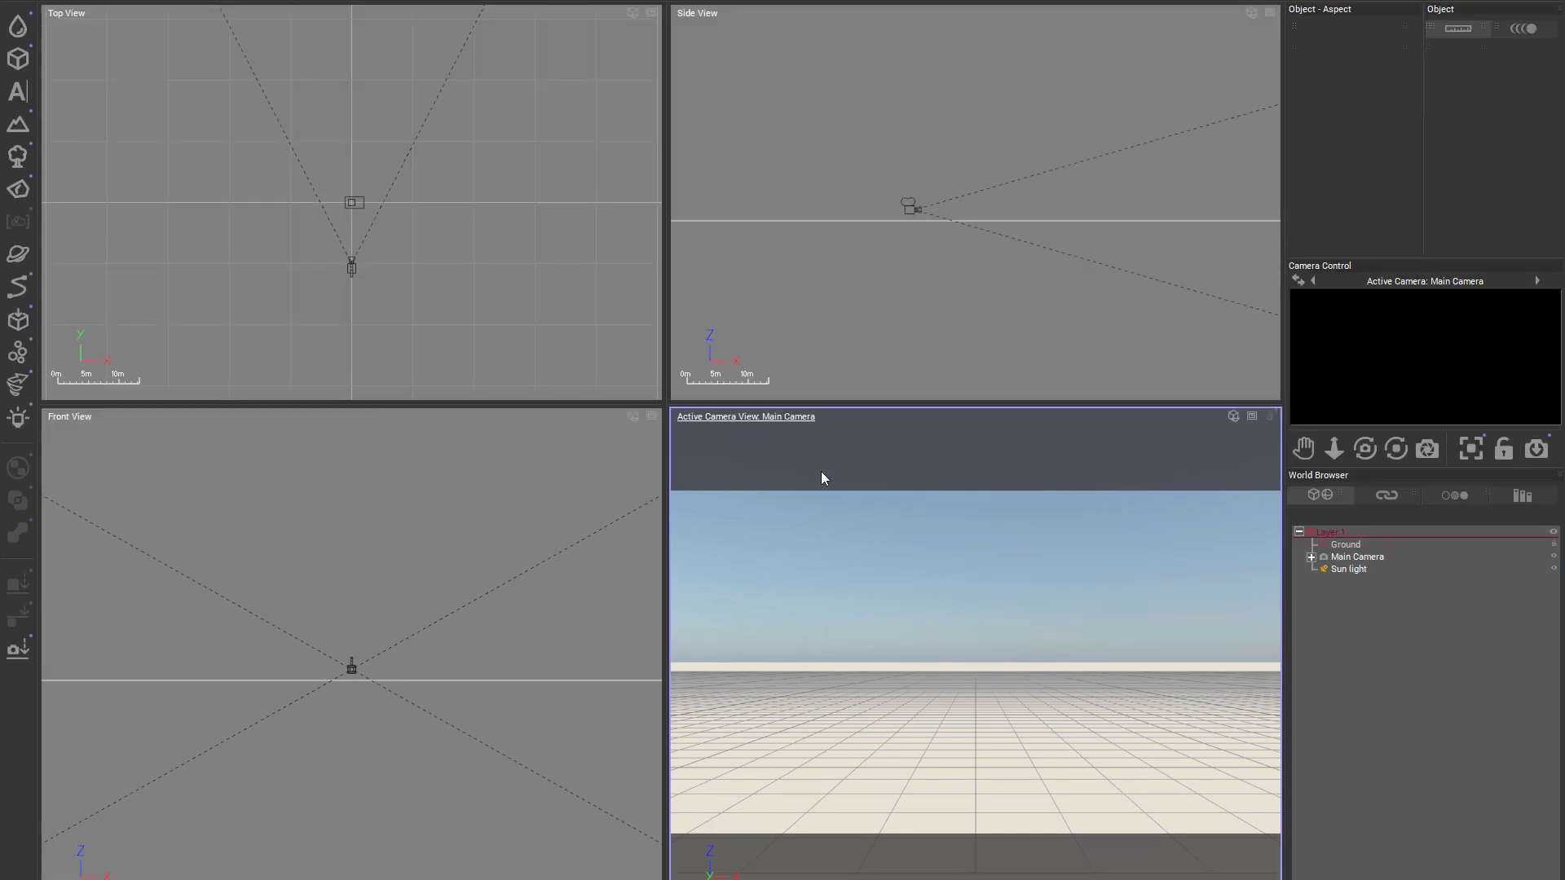
pyautogui.press('F11')
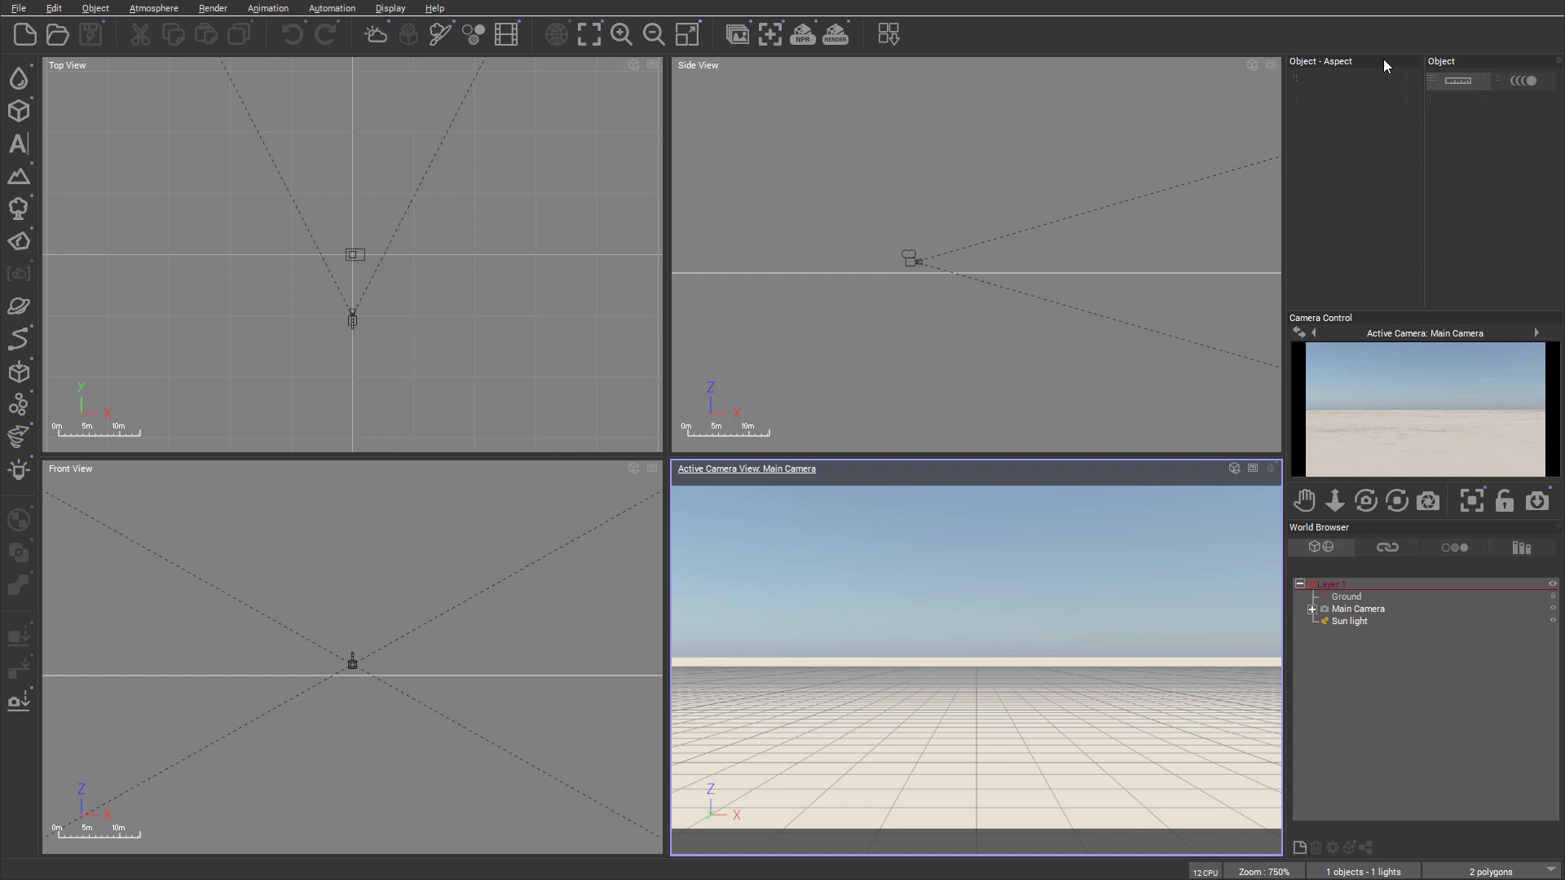
pyautogui.click(1234, 470)
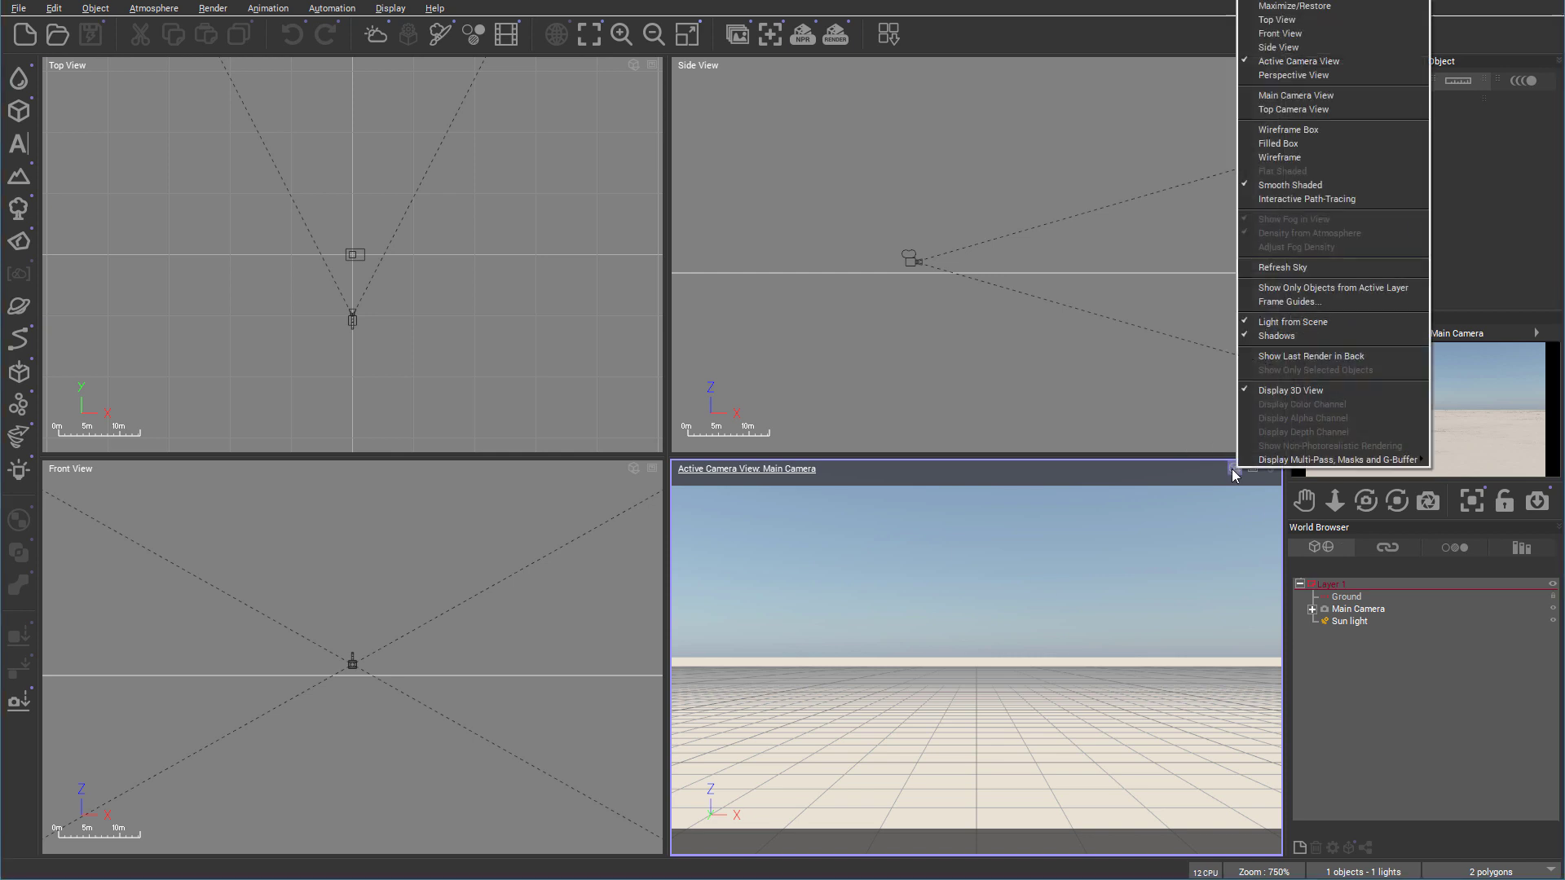
pyautogui.click(1322, 10)
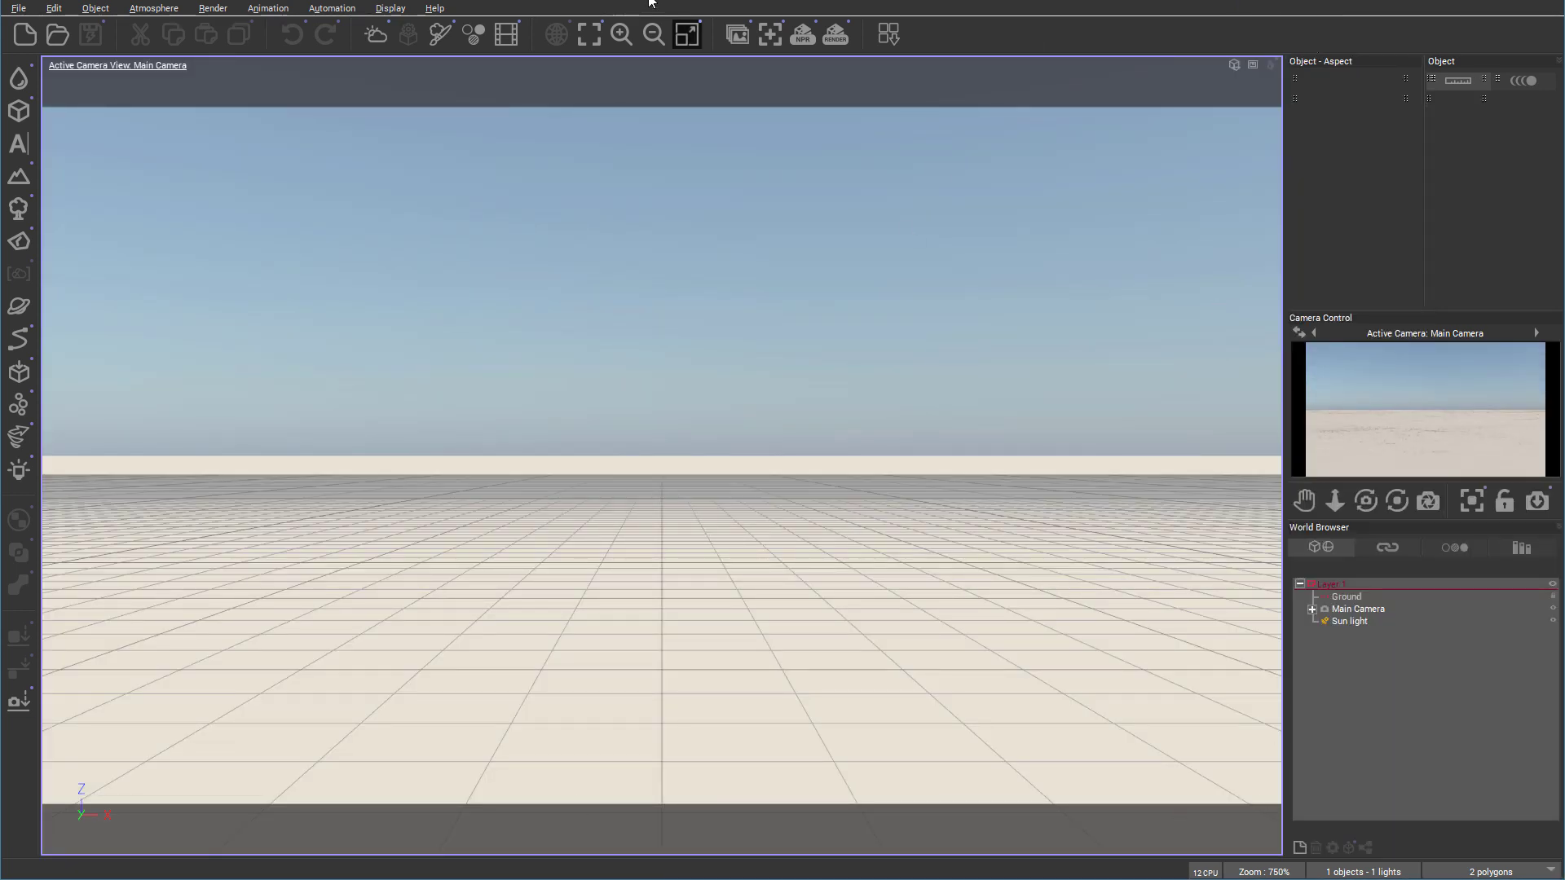
pyautogui.click(1235, 65)
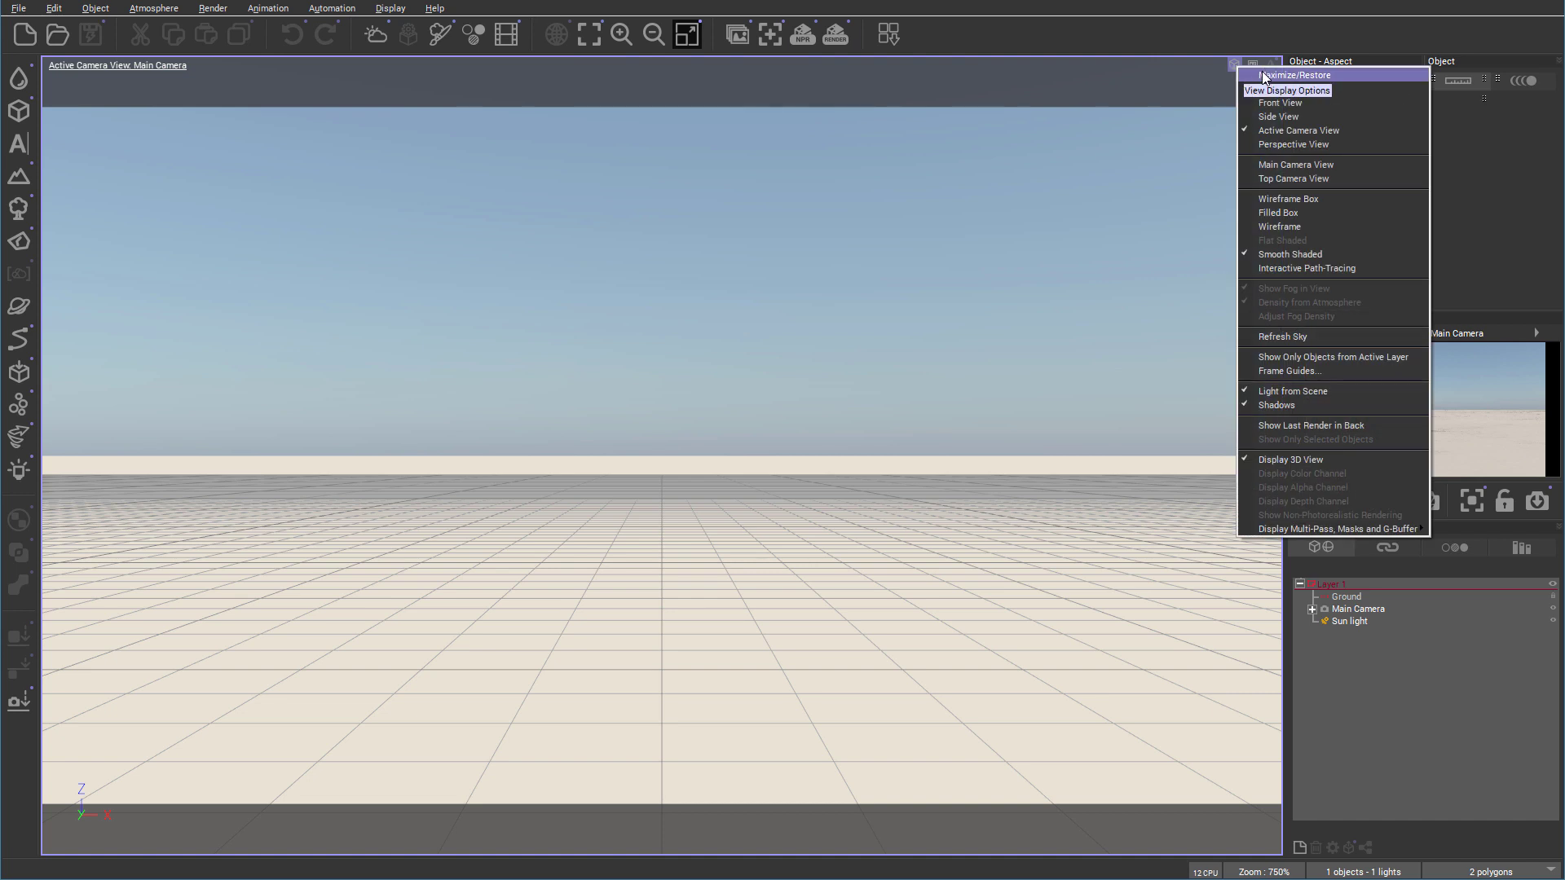
pyautogui.click(1304, 74)
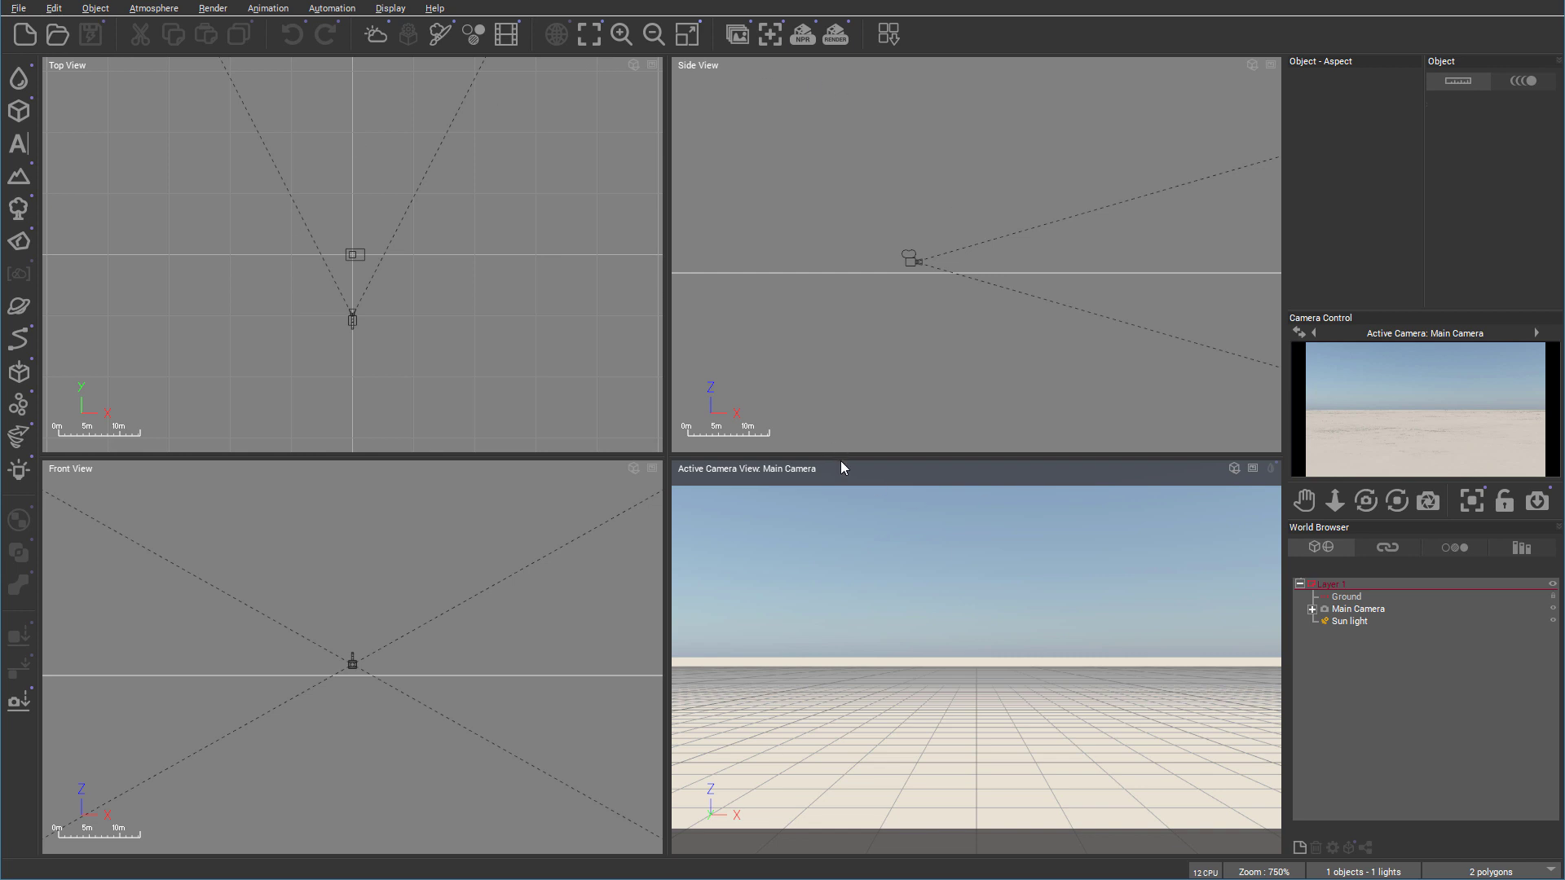
# Step: Enlarge the right-hand views, then maximize and restore the Active Camera View
pyautogui.moveTo(840, 458); pyautogui.dragTo(842, 222)
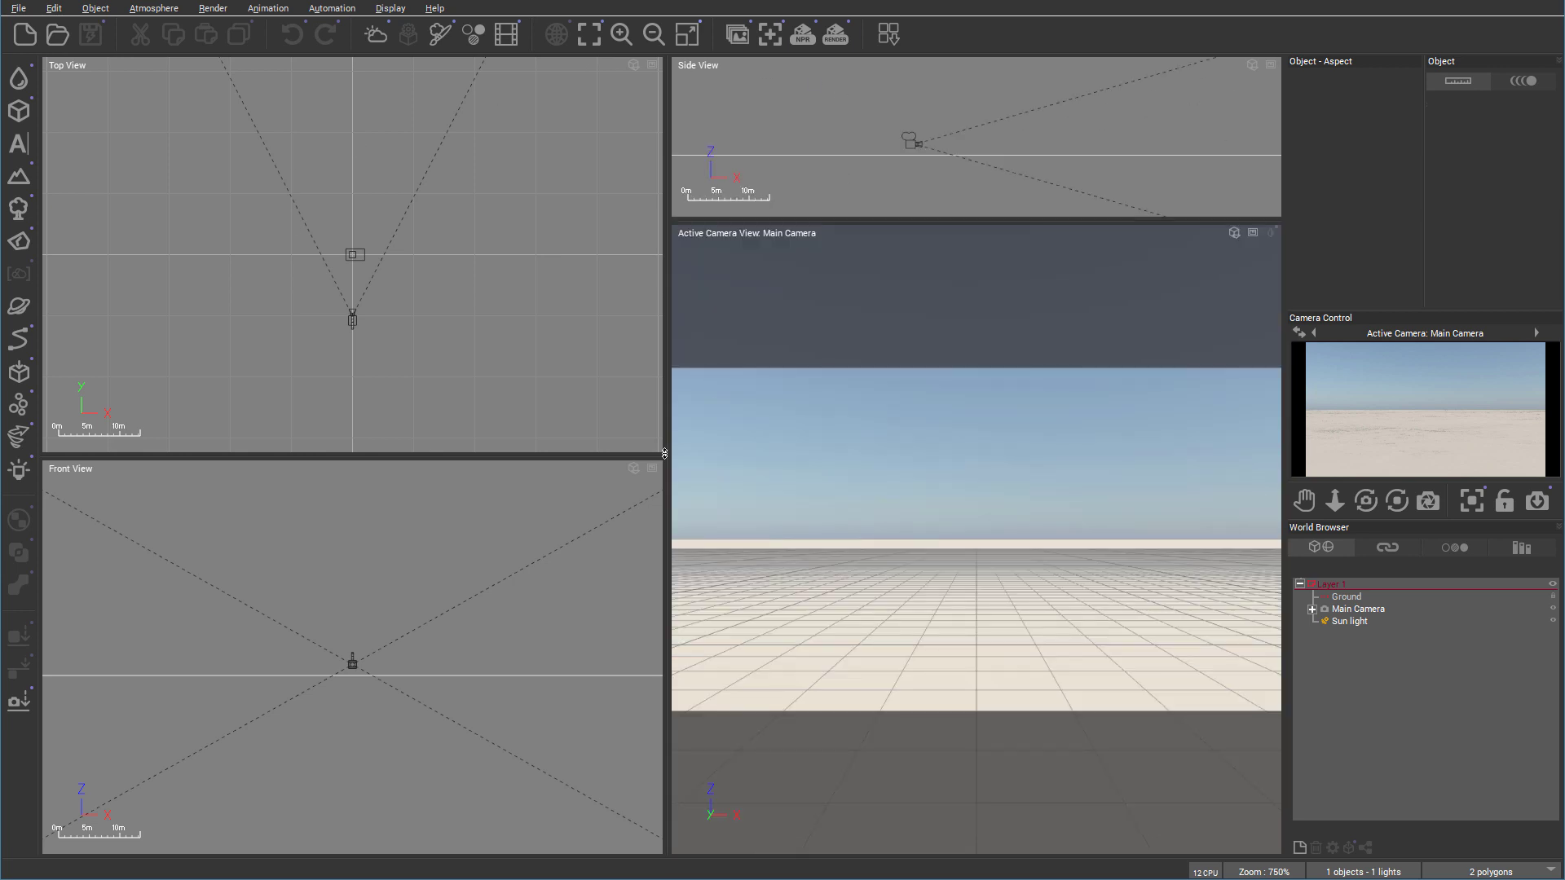
pyautogui.moveTo(673, 428); pyautogui.dragTo(291, 399)
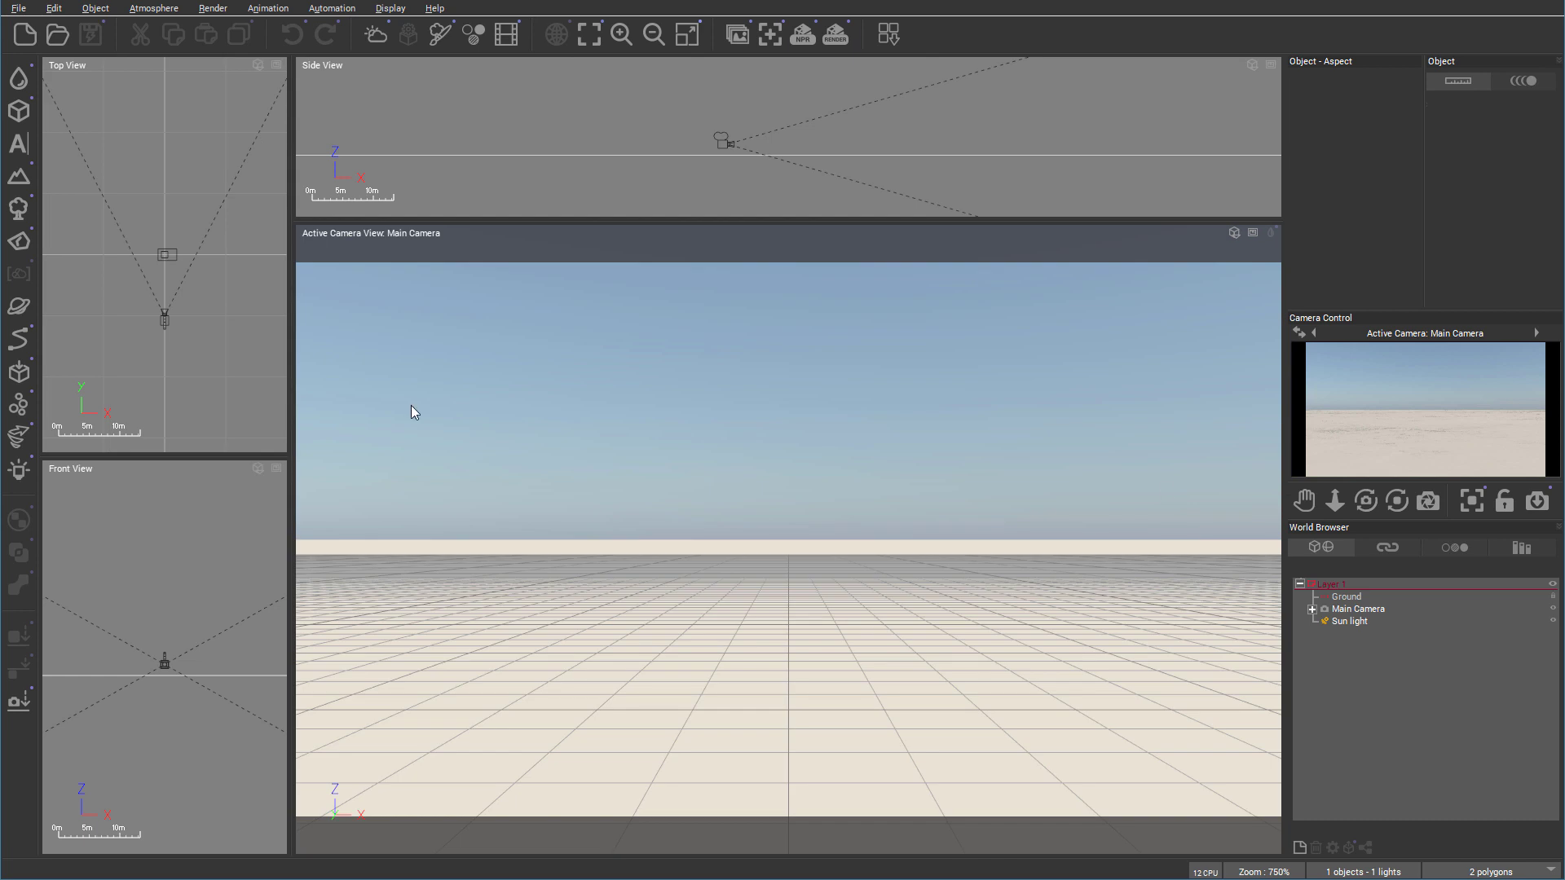
pyautogui.click(1234, 235)
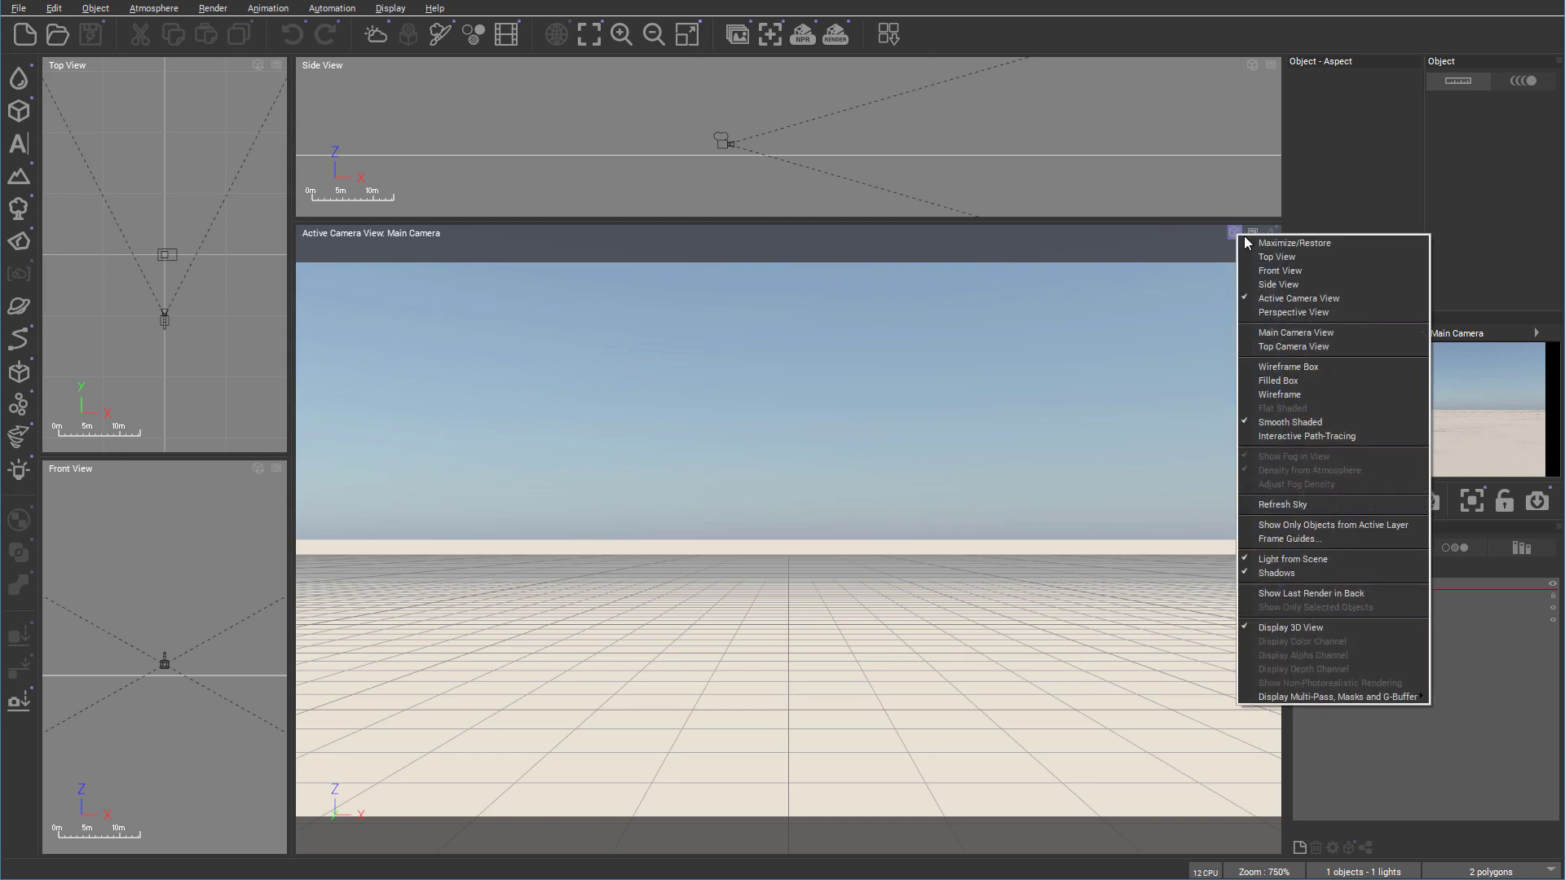
pyautogui.click(1286, 247)
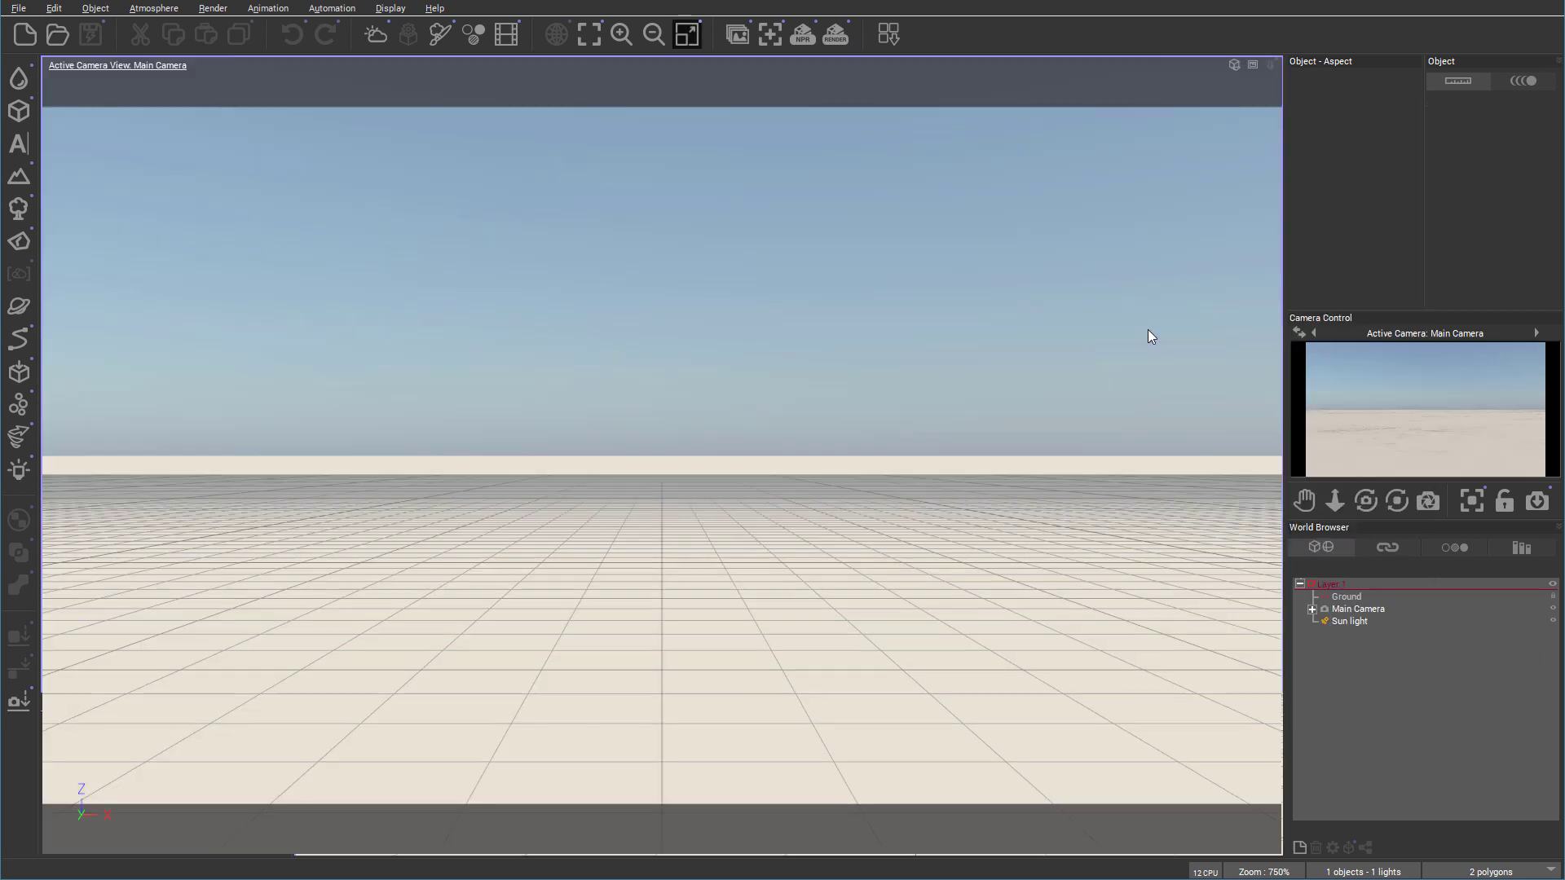
pyautogui.click(1233, 66)
pyautogui.click(1291, 73)
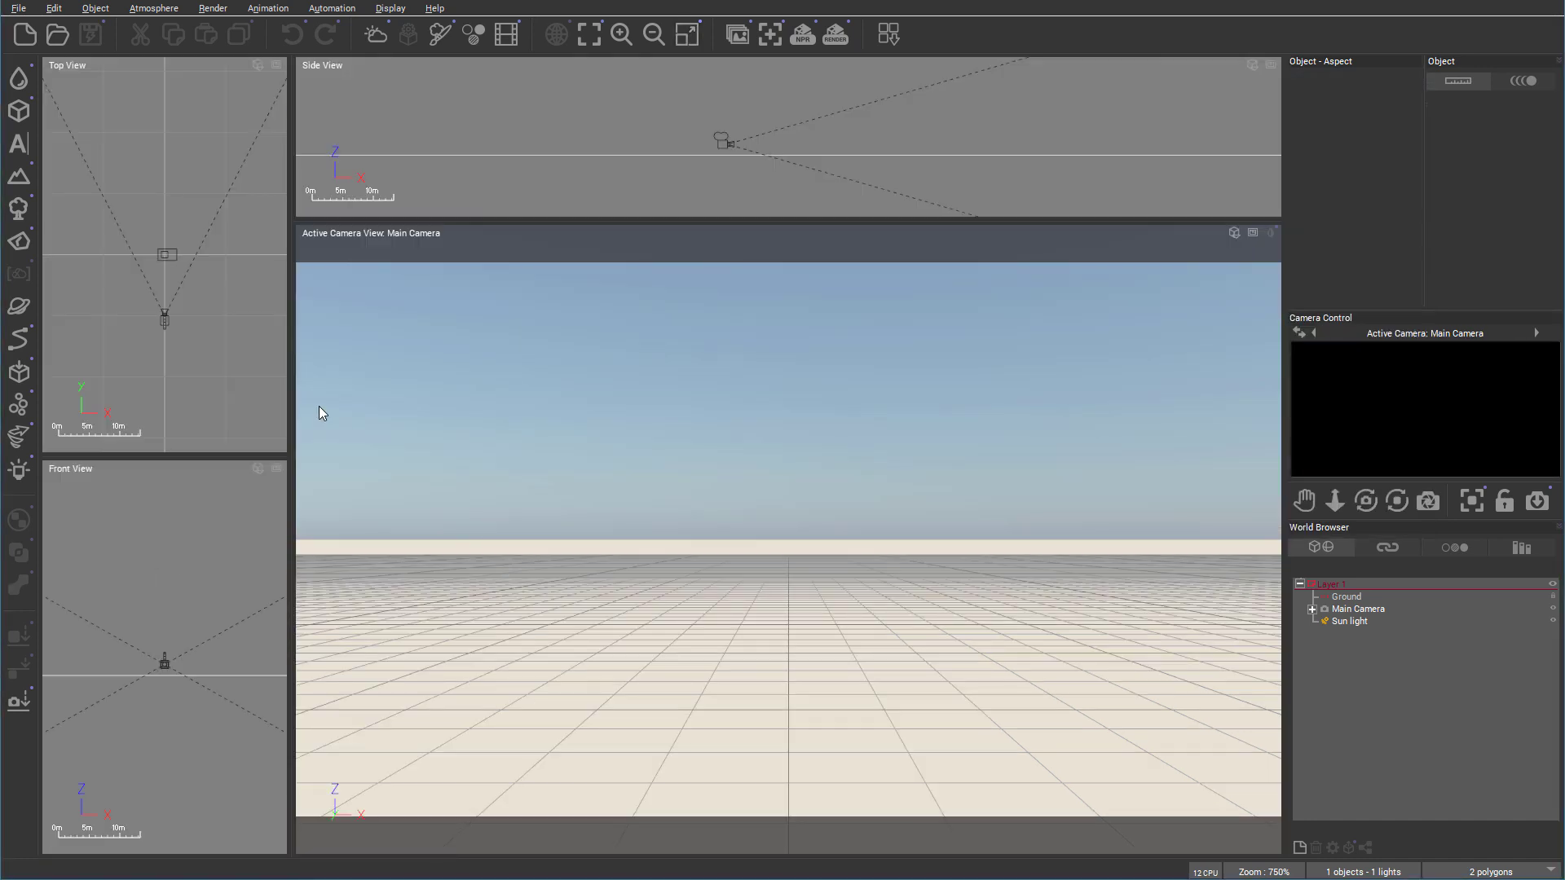
# Step: Drag the splitters so Top and Front take about half the width and Side View grows taller
pyautogui.moveTo(297, 408); pyautogui.dragTo(522, 445)
pyautogui.click(943, 220)
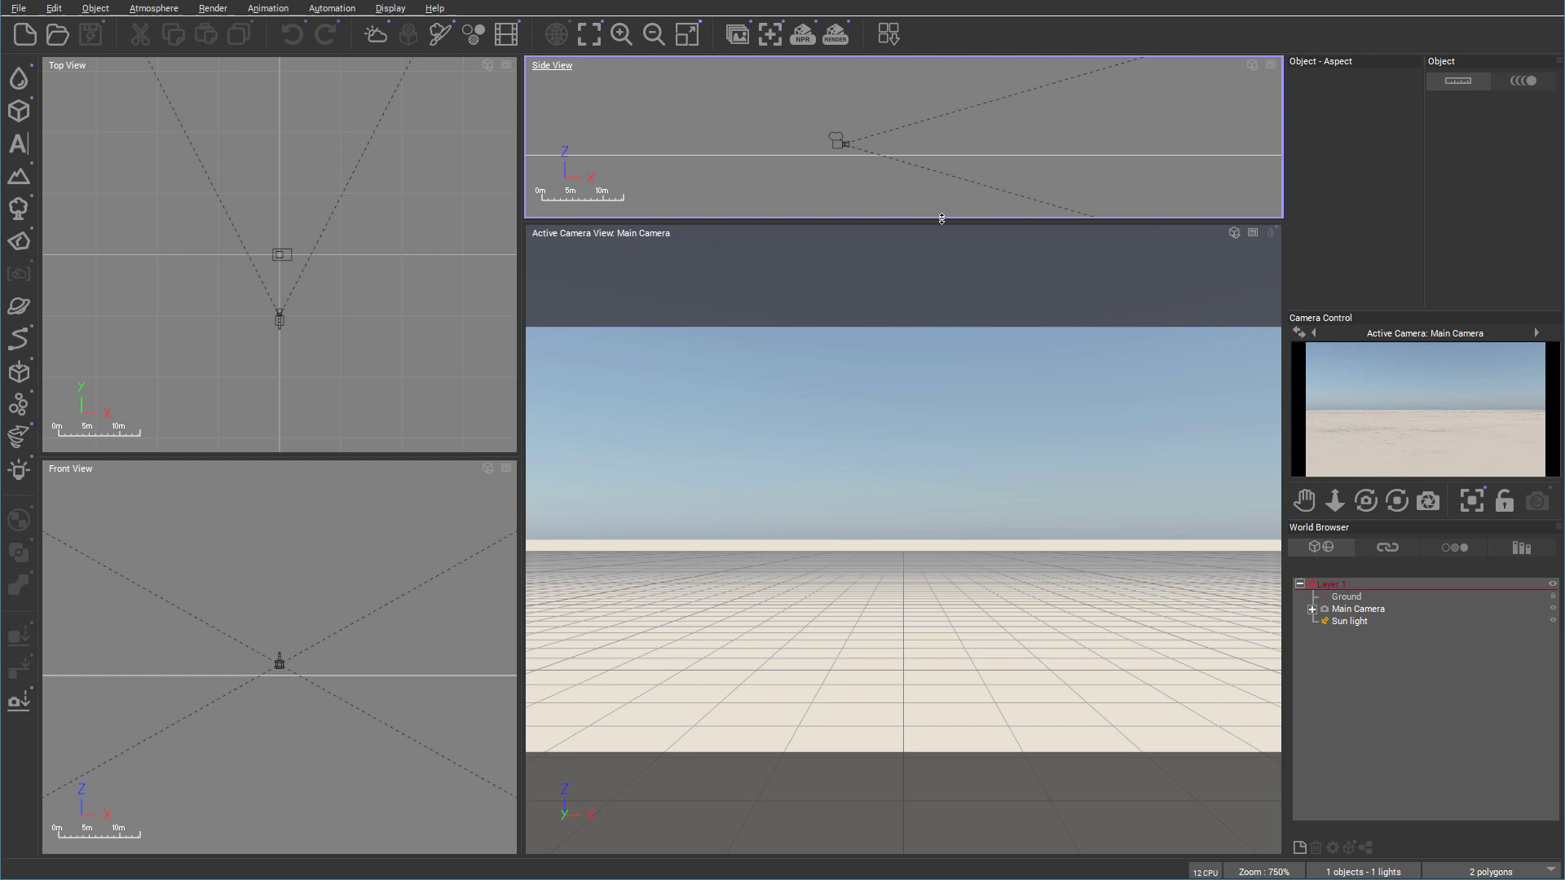
pyautogui.moveTo(942, 220); pyautogui.dragTo(968, 451)
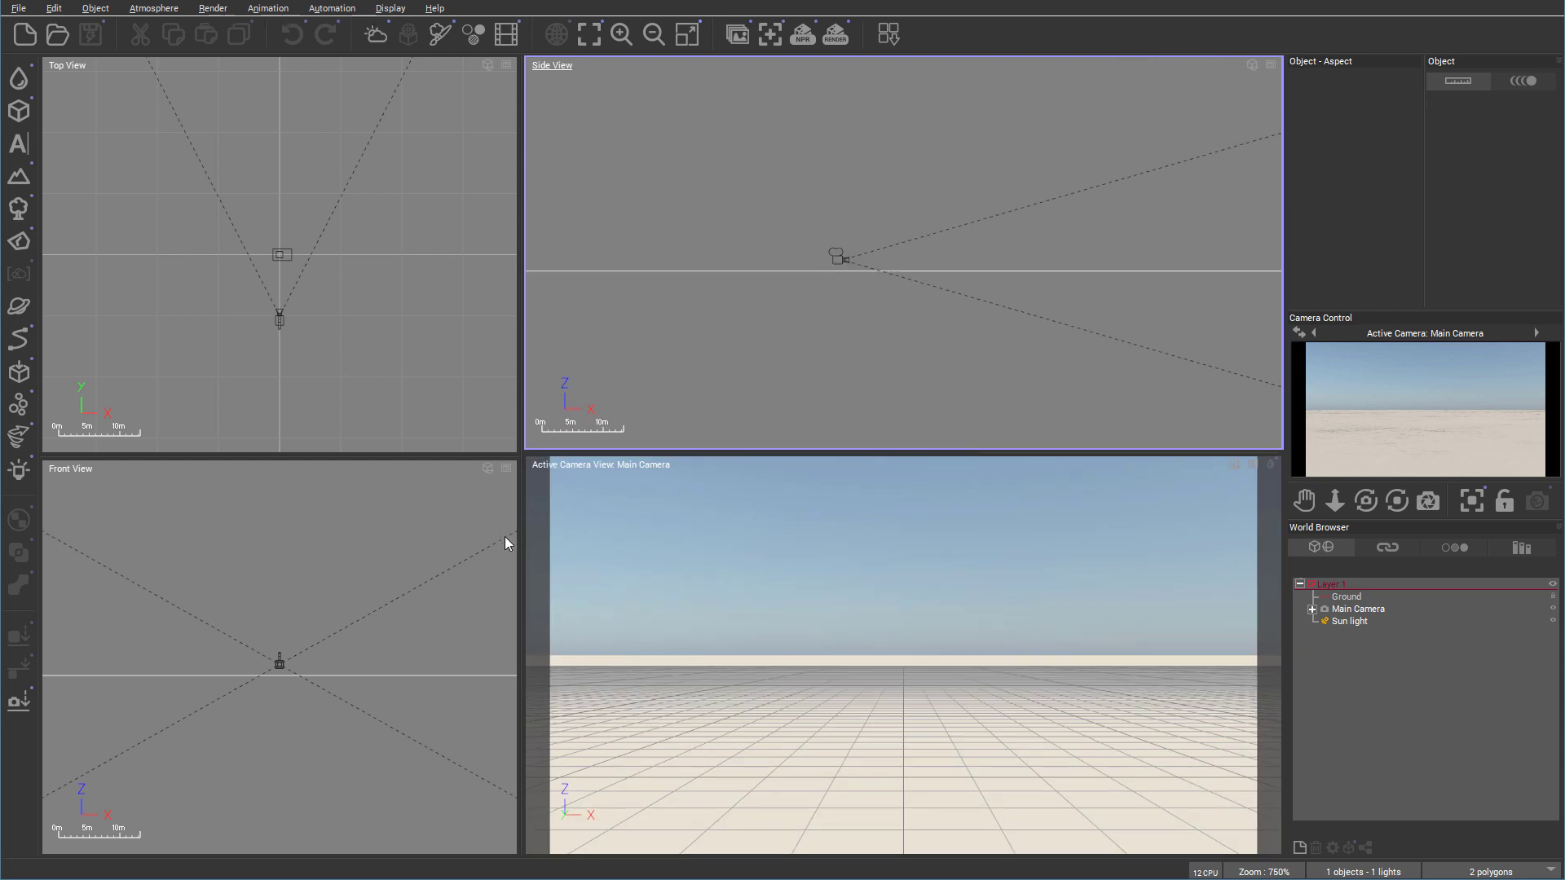
pyautogui.moveTo(521, 536); pyautogui.dragTo(632, 536)
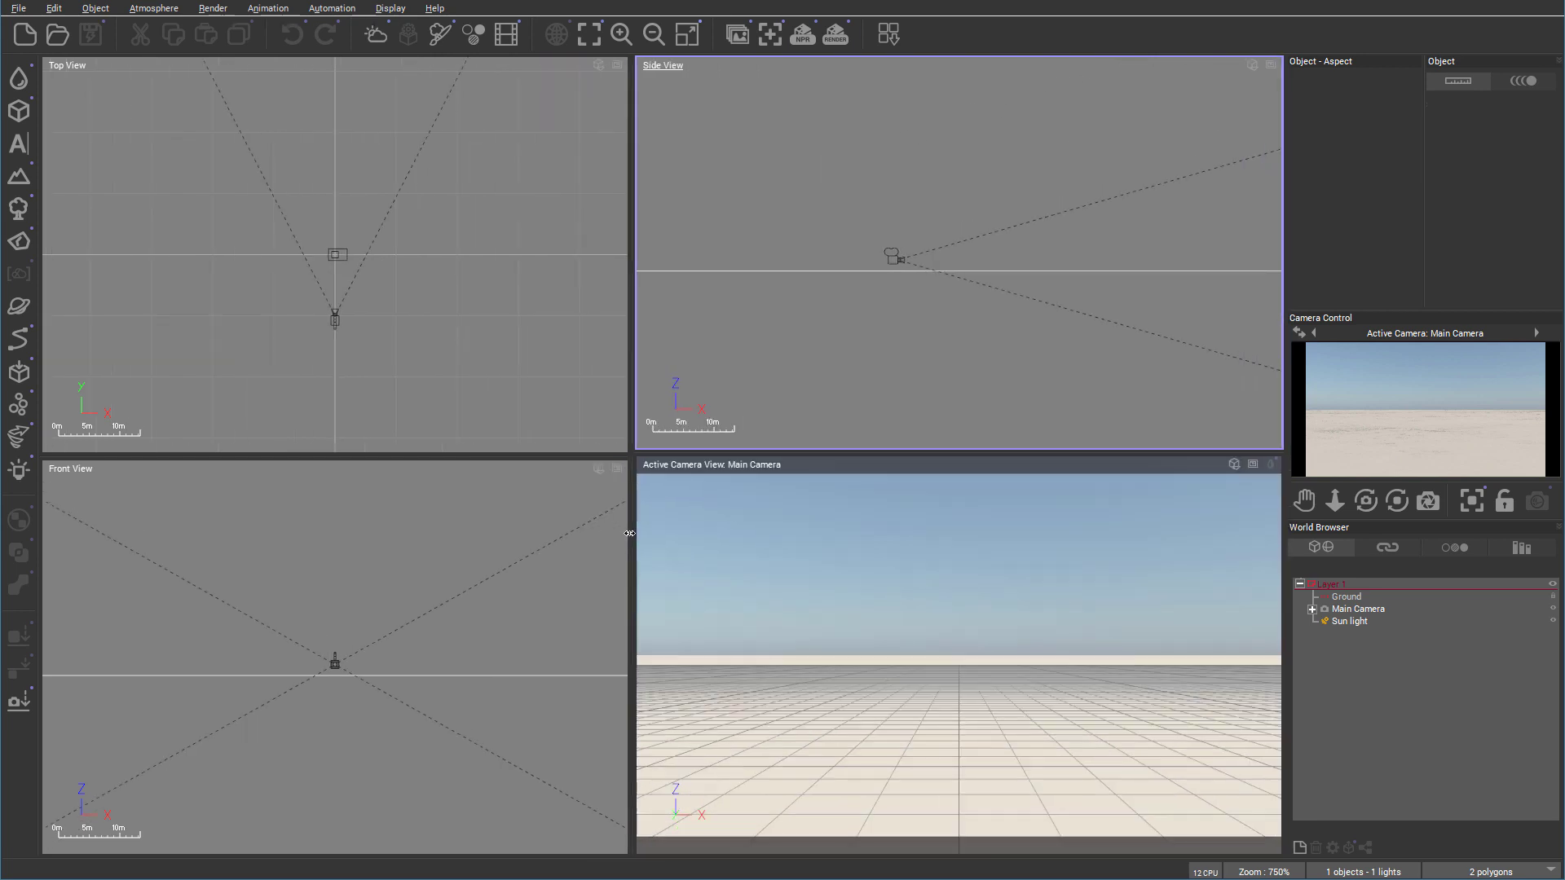
pyautogui.moveTo(975, 481); pyautogui.dragTo(976, 452)
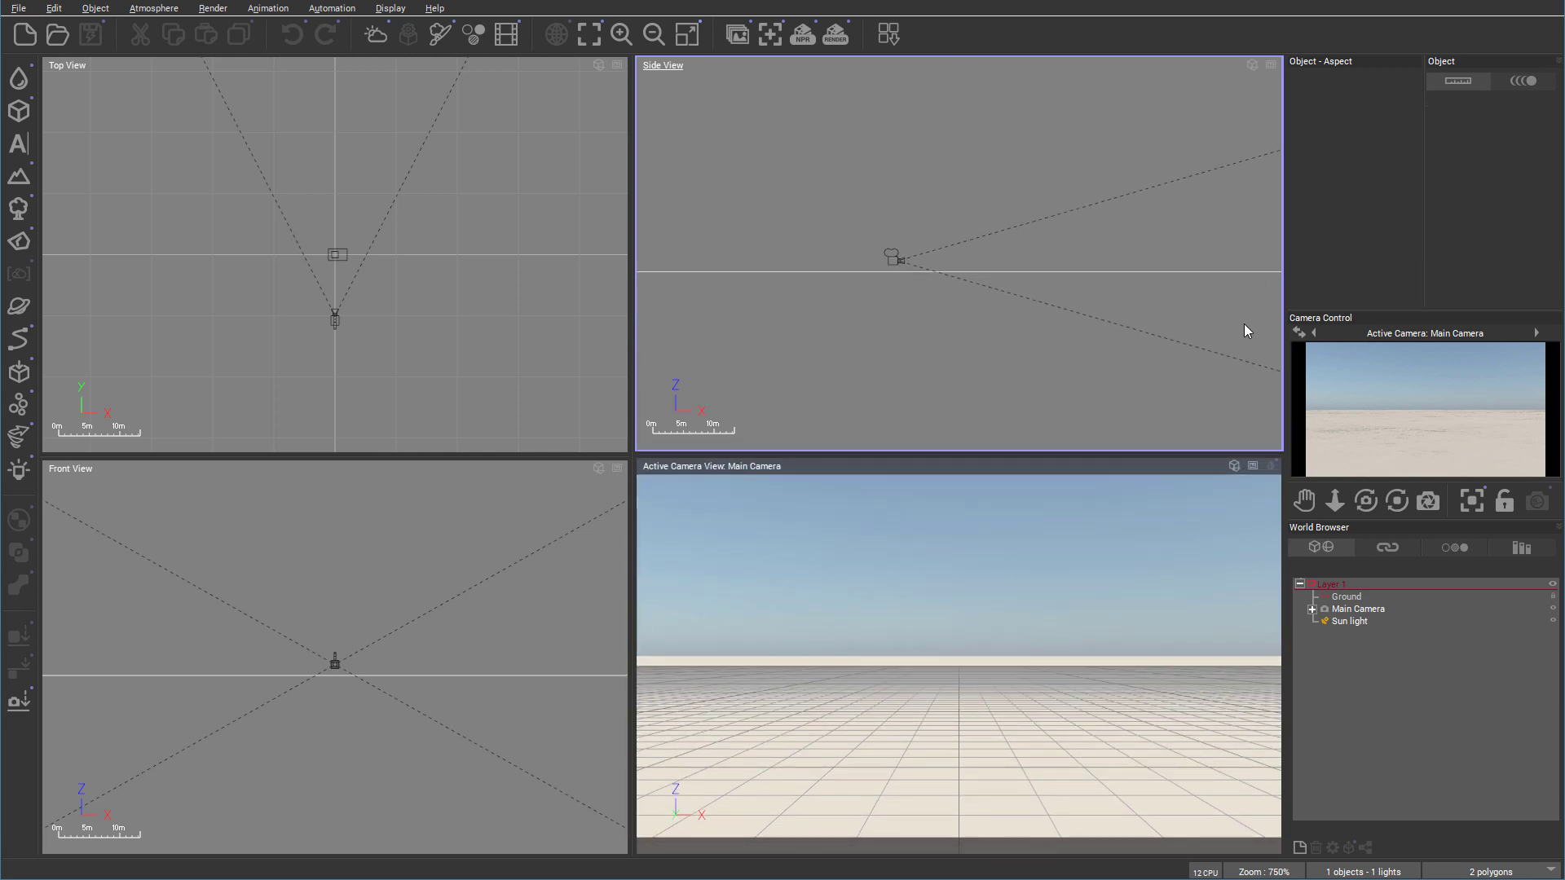